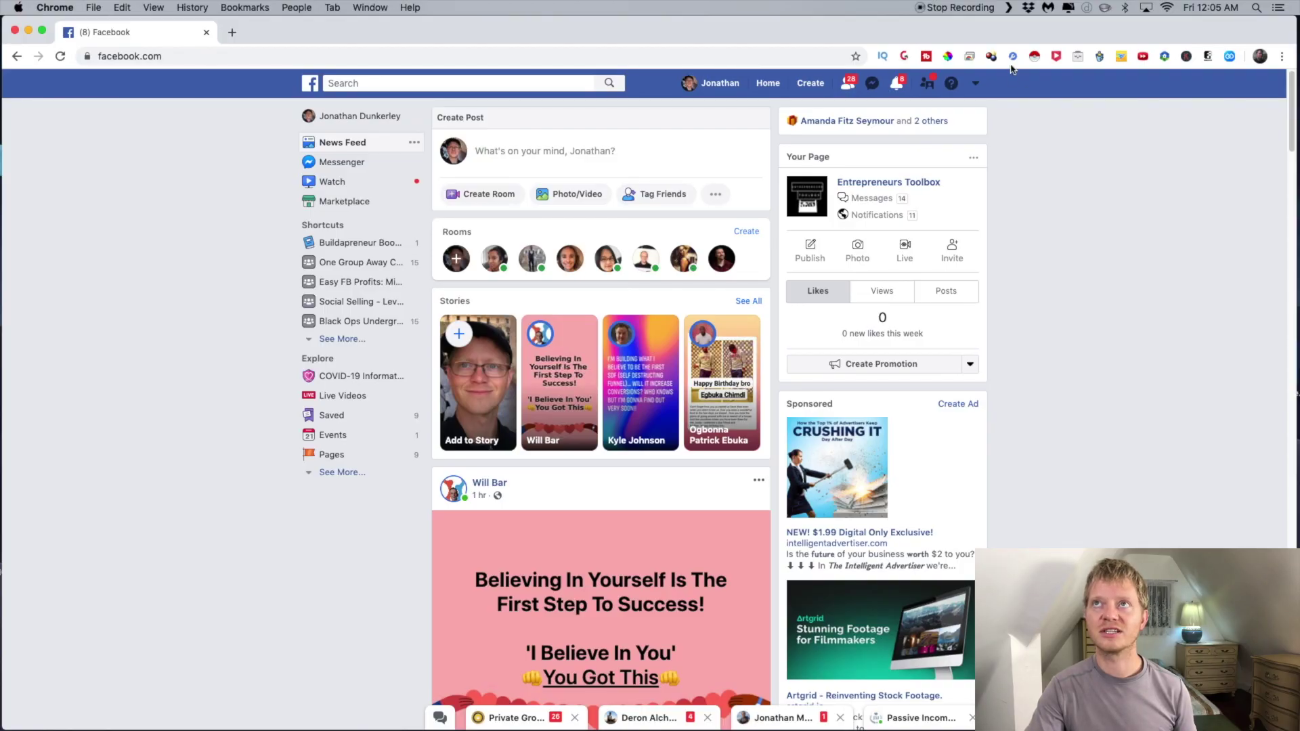
Step: Open the Multiple Tools for Facebook dashboard showing version 13.5, its rating and active-users chart
{"action": "left_click", "coordinate": [1014, 59]}
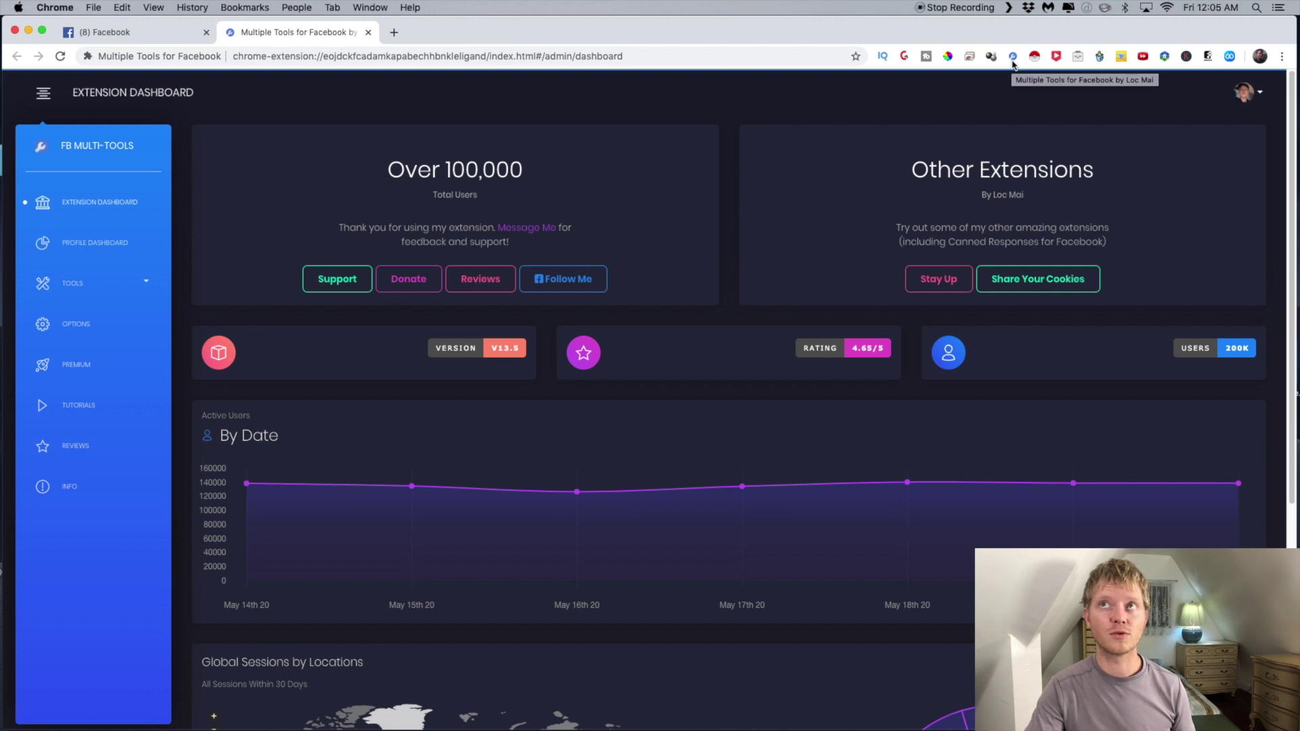
{"action": "scroll", "coordinate": [709, 381], "scroll_direction": "down", "scroll_amount": 5}
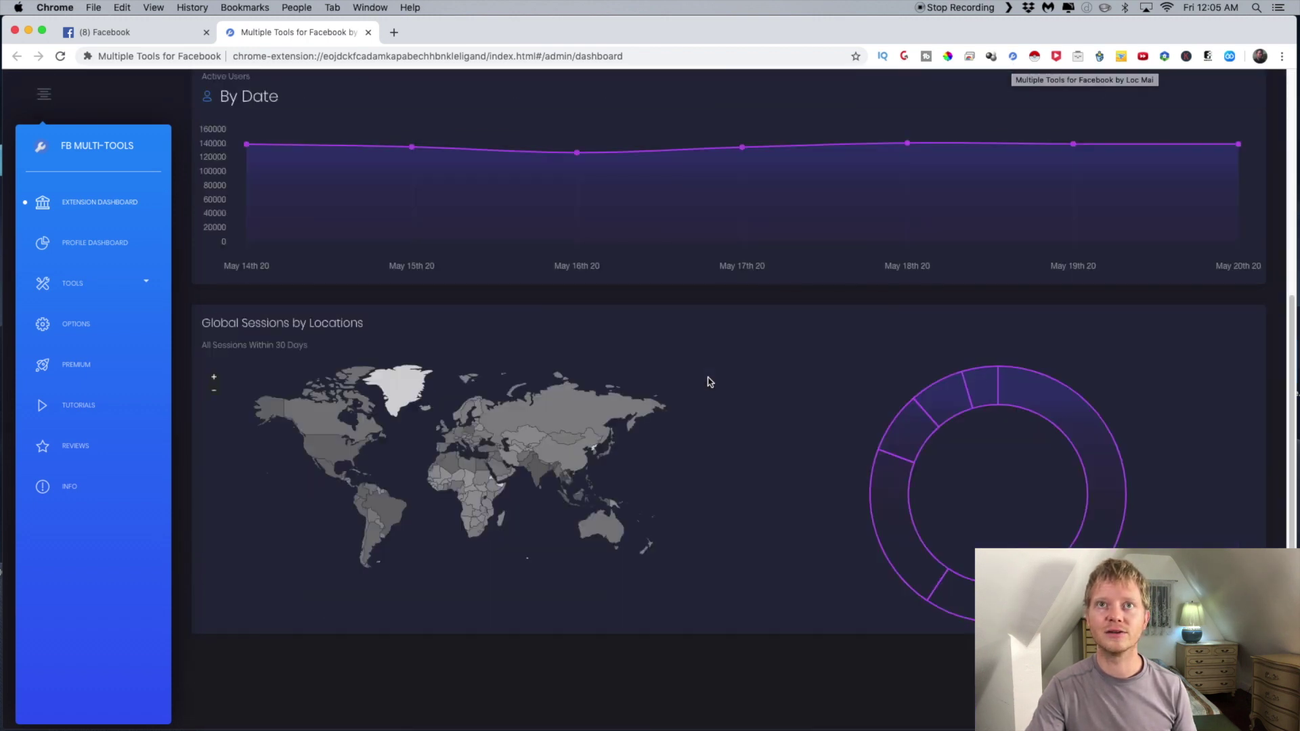
{"action": "scroll", "coordinate": [709, 381], "scroll_direction": "up", "scroll_amount": 5}
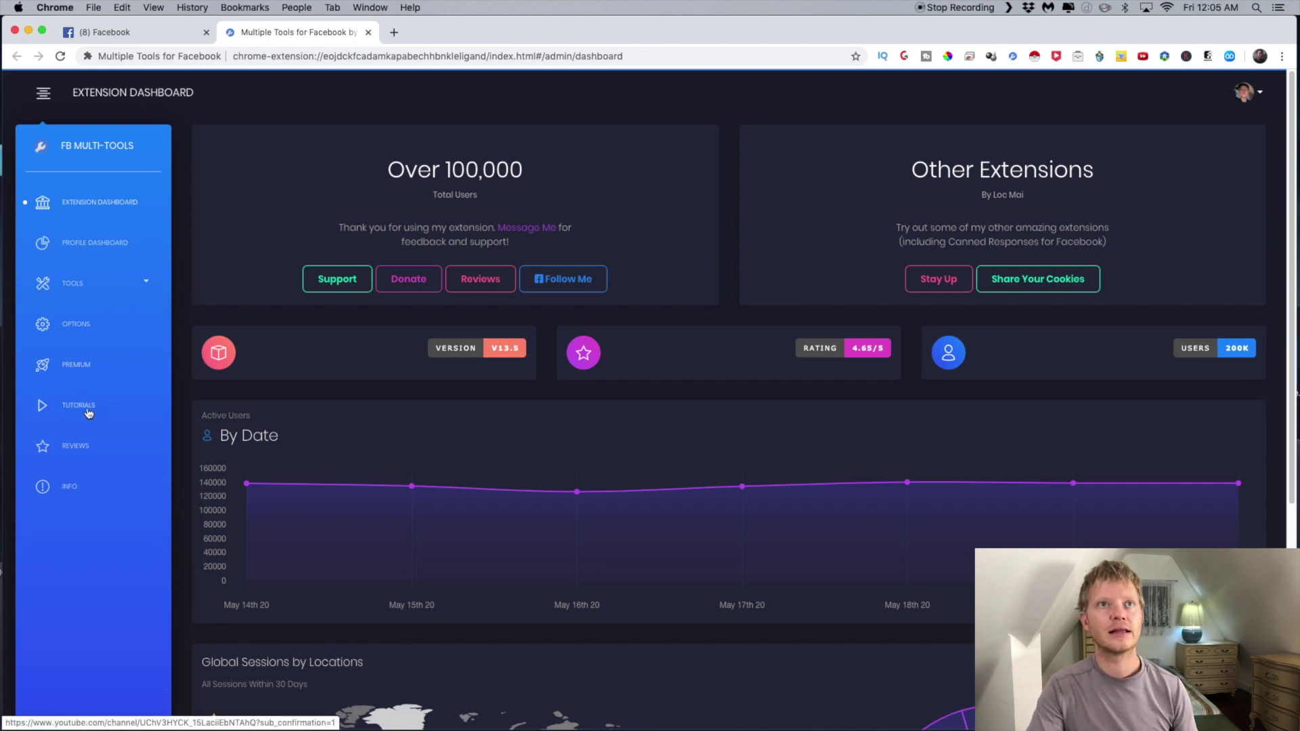
Step: View the Premium plans, dismiss the already-premium notice, and highlight the Mid plan's $10 price
{"action": "left_click", "coordinate": [82, 371]}
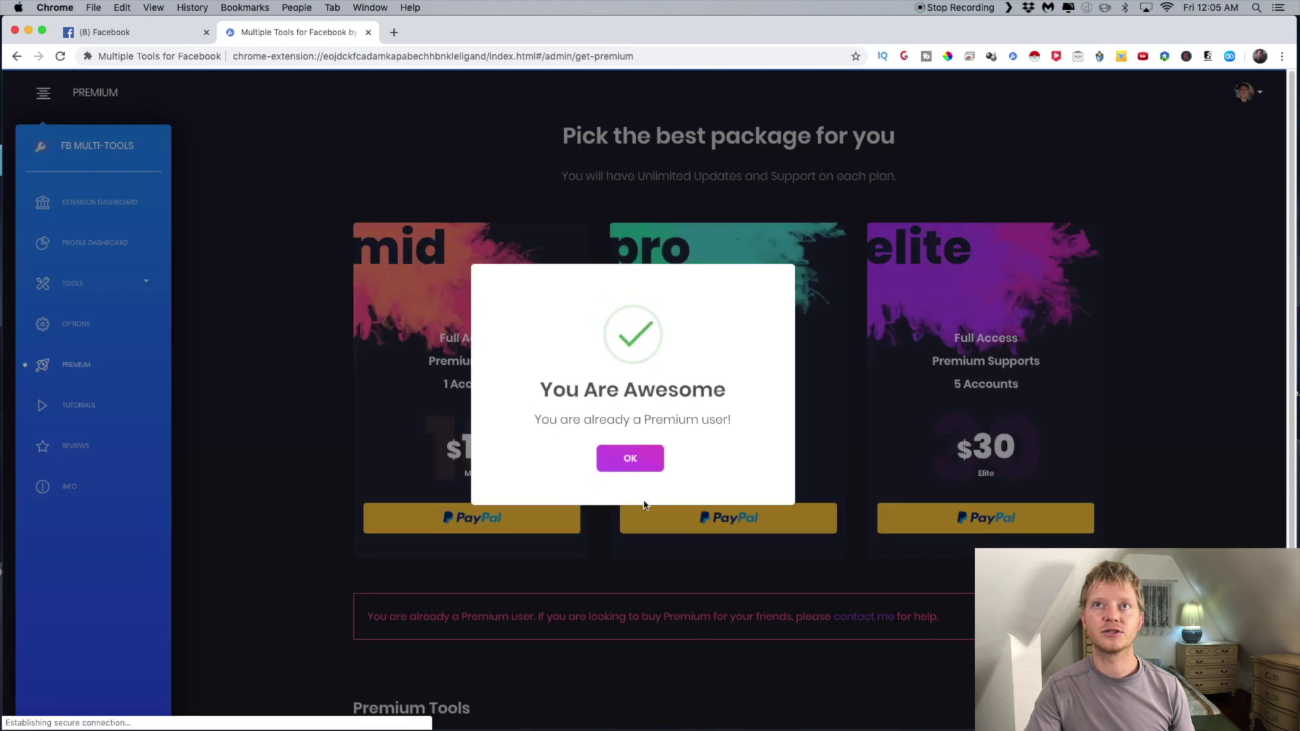
{"action": "left_click", "coordinate": [647, 467]}
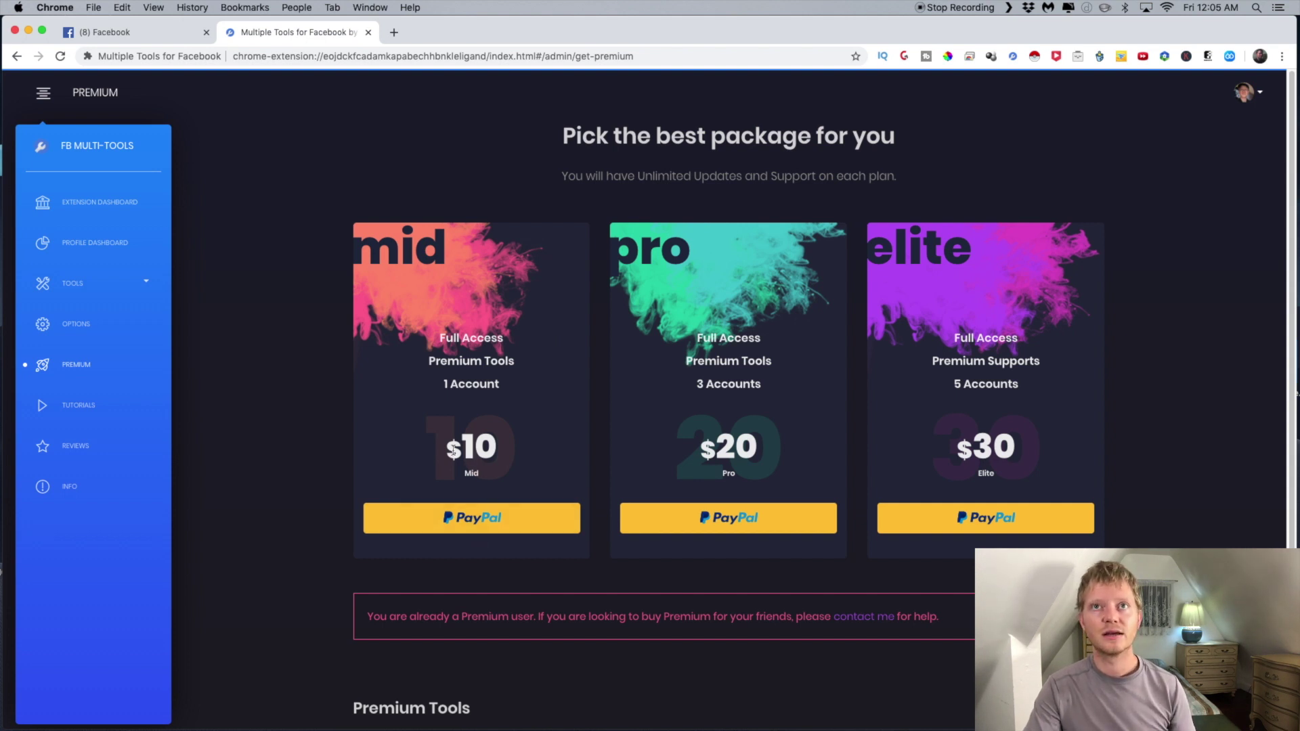
{"action": "left_click_drag", "start_coordinate": [444, 454], "coordinate": [508, 452]}
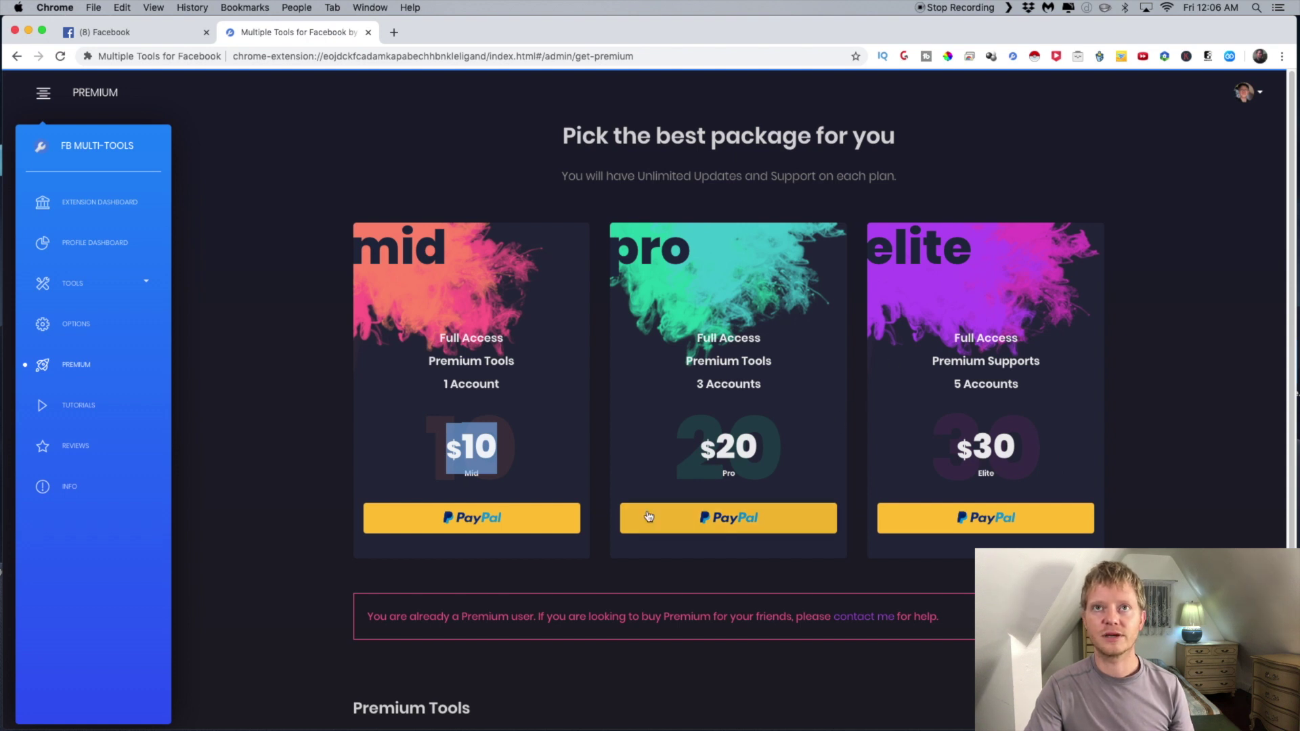
{"action": "left_click_drag", "start_coordinate": [496, 447], "coordinate": [345, 480]}
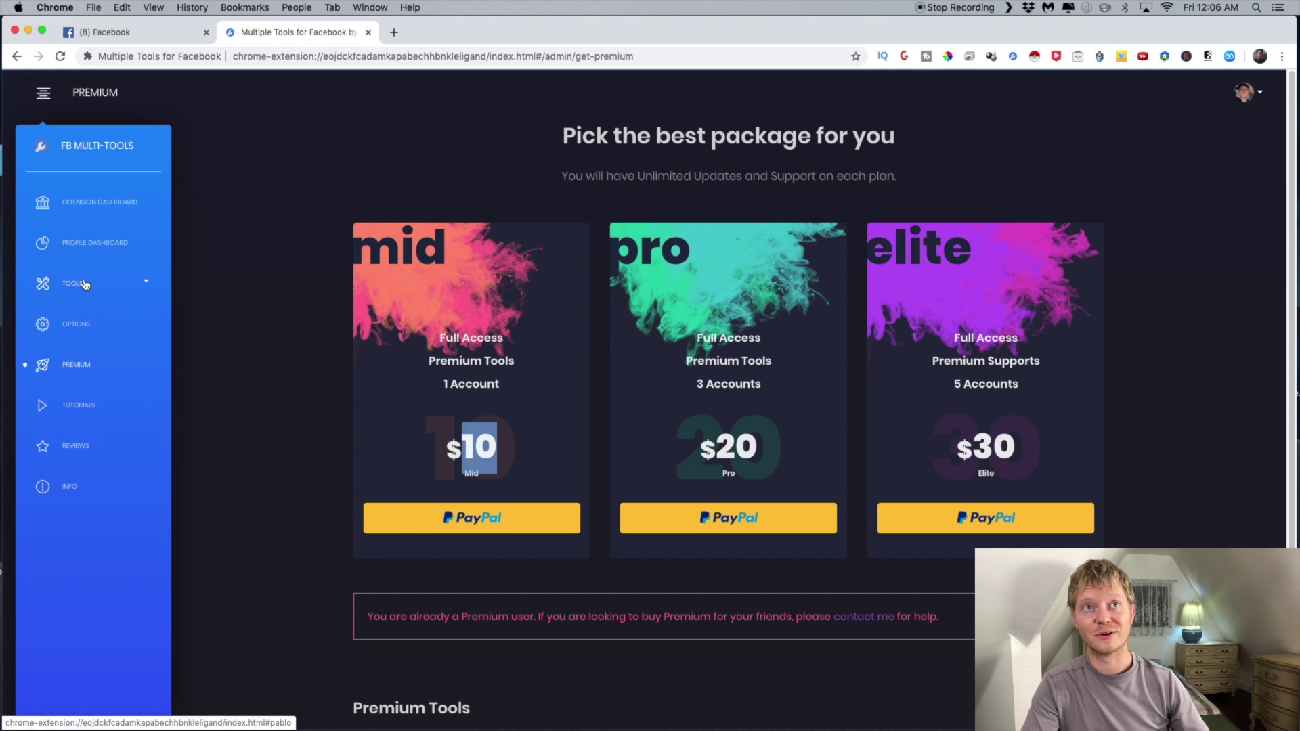
Step: Open Friends Remover from TOOLS and browse the friends' UIDs and Locked/Deactivated statuses
{"action": "left_click", "coordinate": [84, 285]}
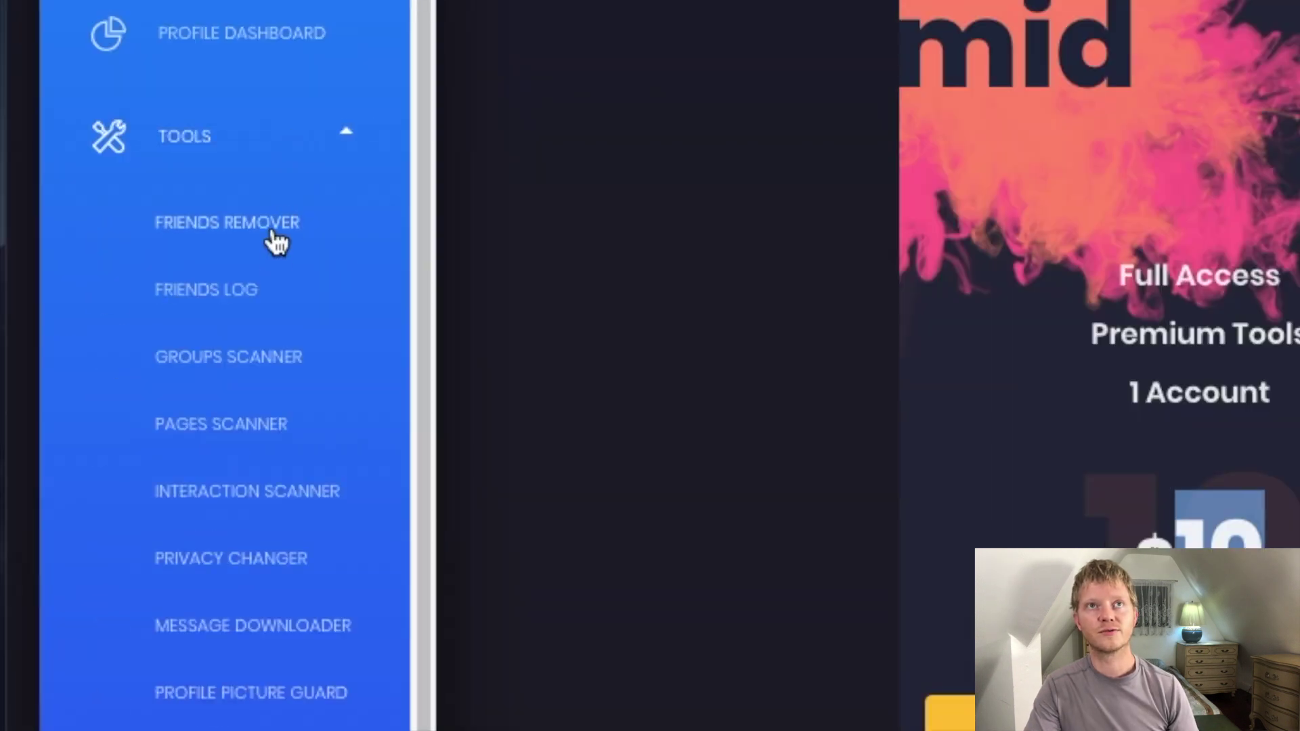
{"action": "left_click", "coordinate": [276, 239]}
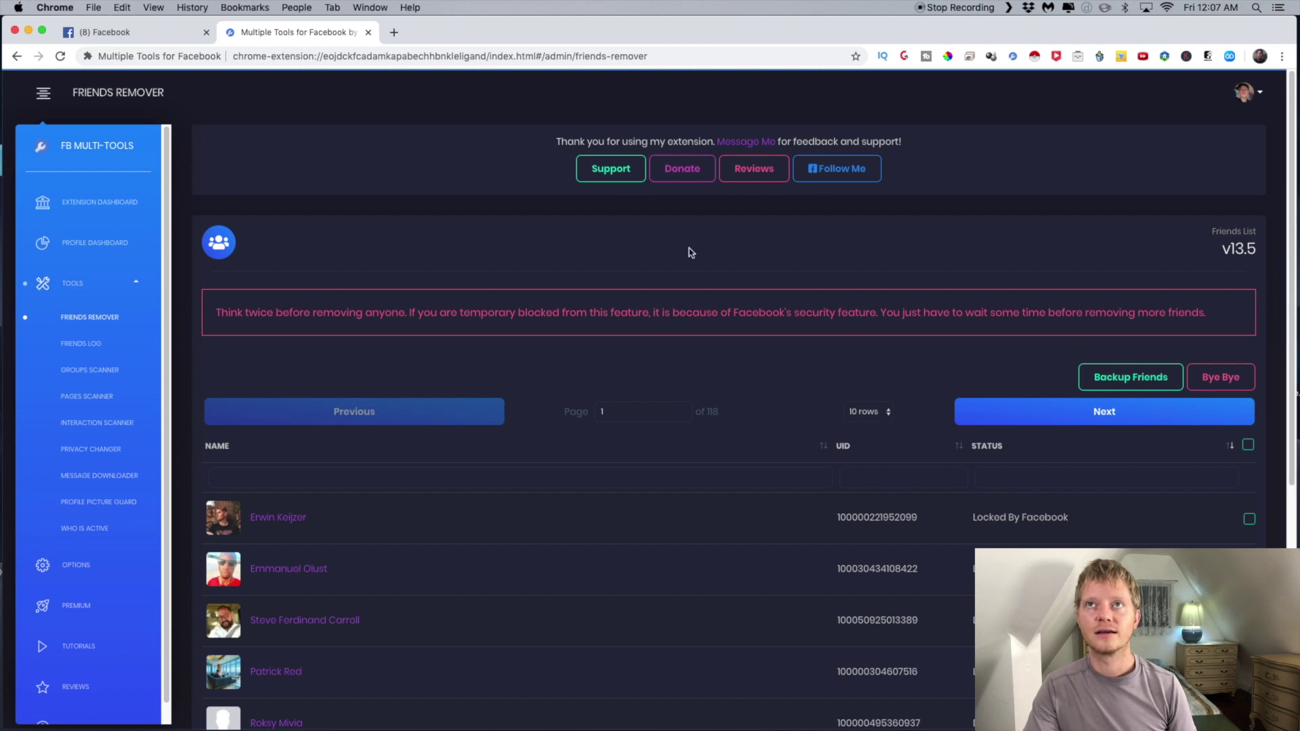
{"action": "scroll", "coordinate": [582, 498], "scroll_direction": "down", "scroll_amount": 5}
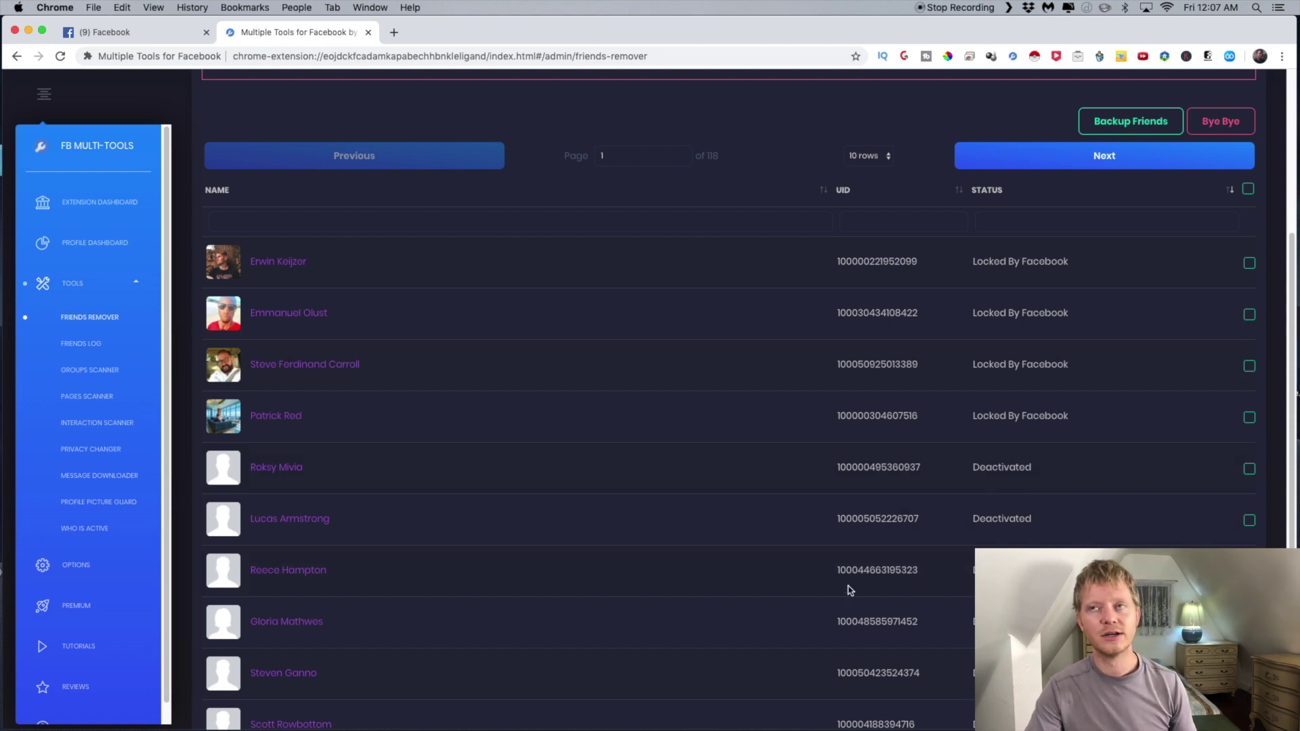
{"action": "scroll", "coordinate": [852, 590], "scroll_direction": "down", "scroll_amount": 2}
{"action": "scroll", "coordinate": [853, 590], "scroll_direction": "up", "scroll_amount": 3}
{"action": "scroll", "coordinate": [853, 590], "scroll_direction": "down", "scroll_amount": 2}
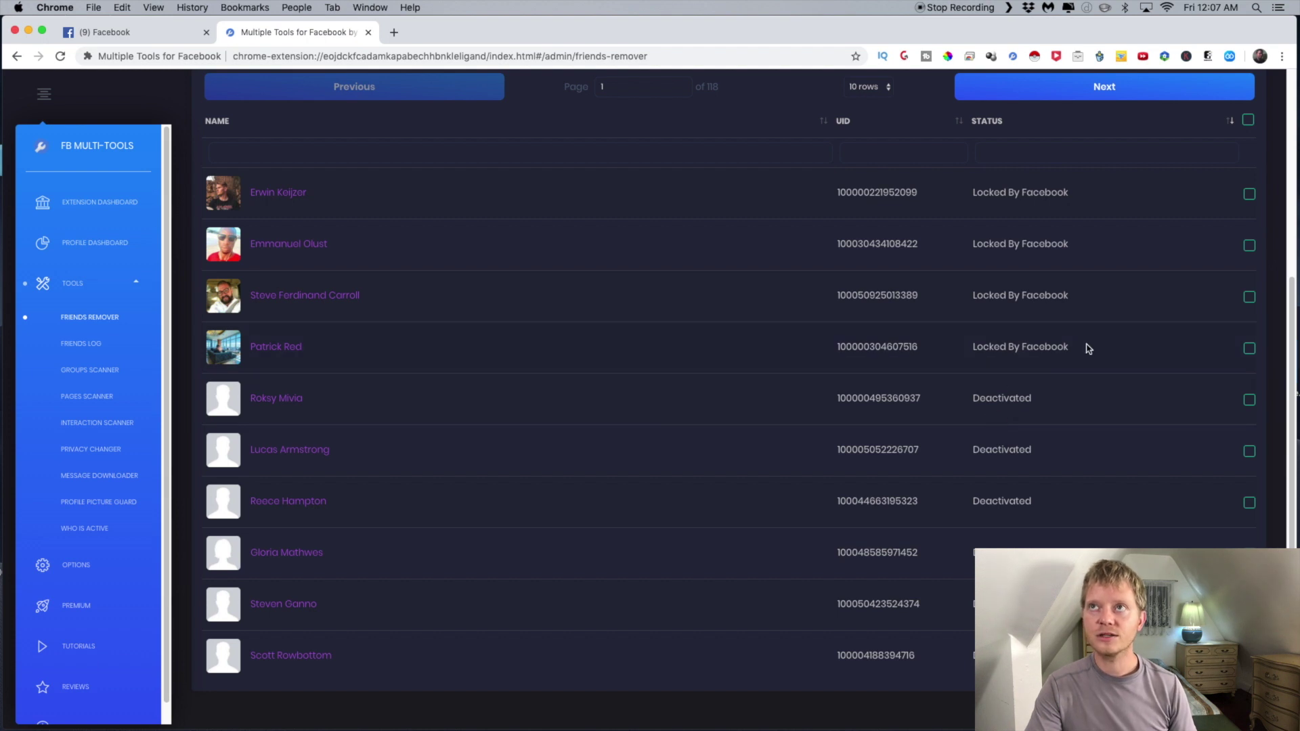
{"action": "scroll", "coordinate": [1068, 407], "scroll_direction": "up", "scroll_amount": 5}
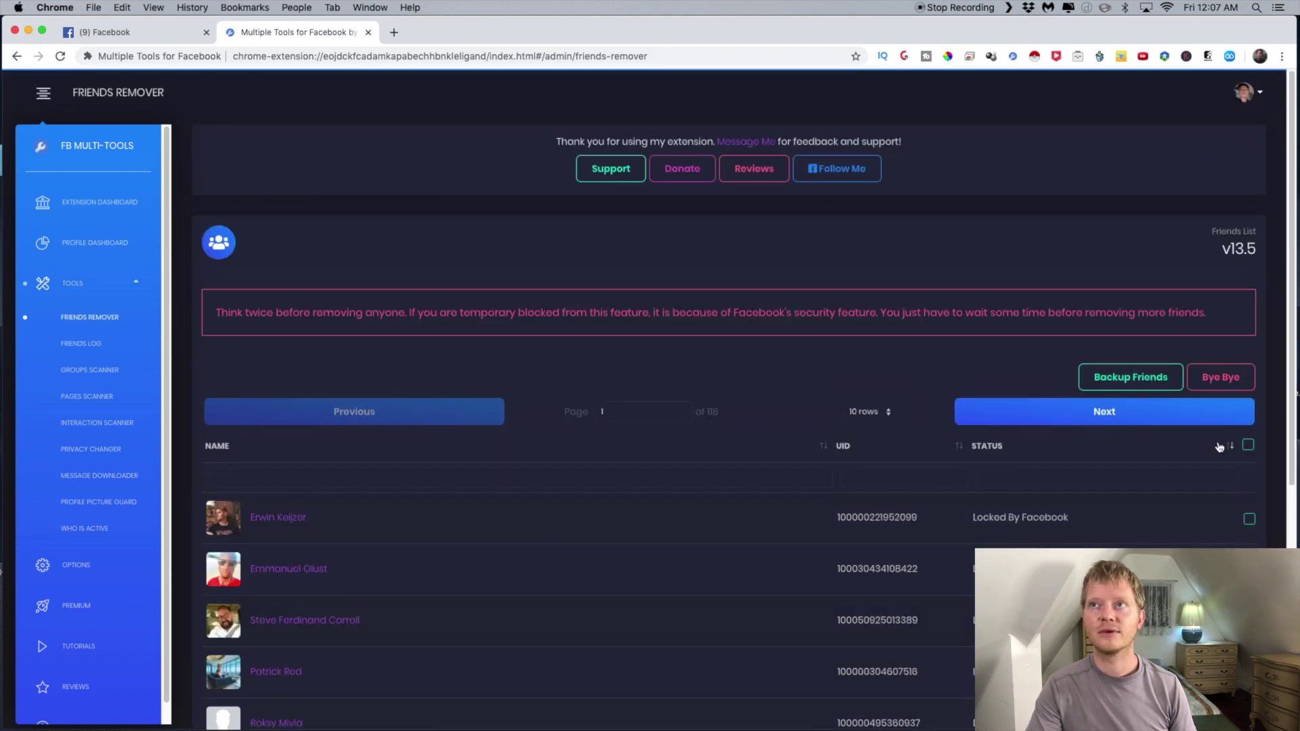
Step: Select all friends on the page and unfriend them via Bye Bye, then close the Finished summary
{"action": "left_click", "coordinate": [1251, 448]}
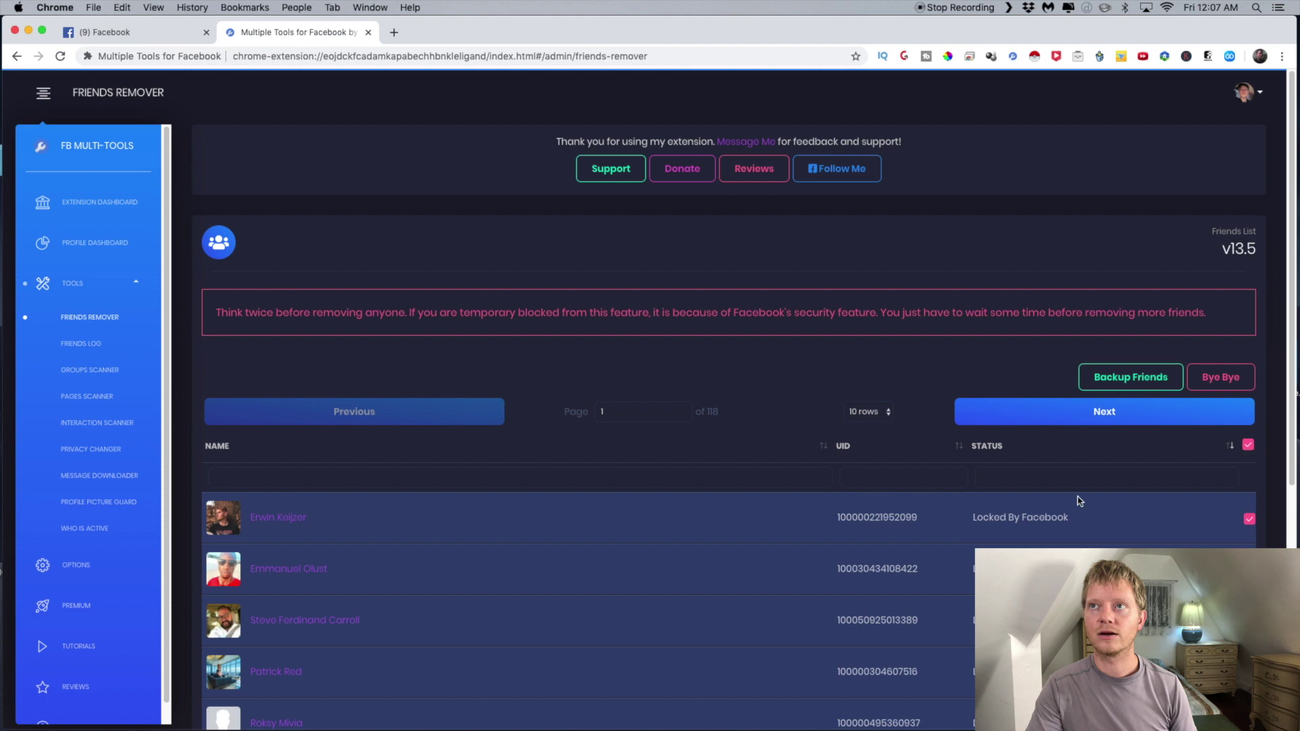
{"action": "scroll", "coordinate": [1081, 500], "scroll_direction": "down", "scroll_amount": 5}
{"action": "scroll", "coordinate": [1104, 496], "scroll_direction": "up", "scroll_amount": 5}
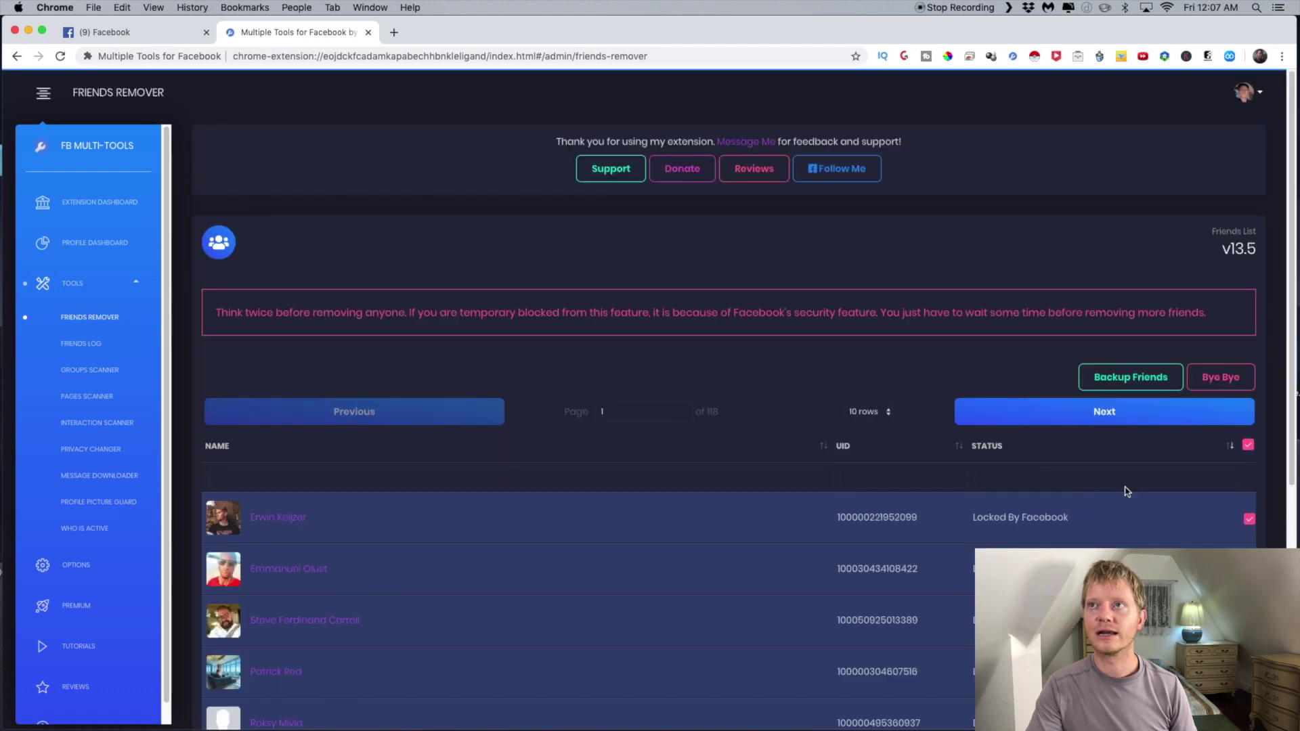
{"action": "left_click", "coordinate": [1221, 377]}
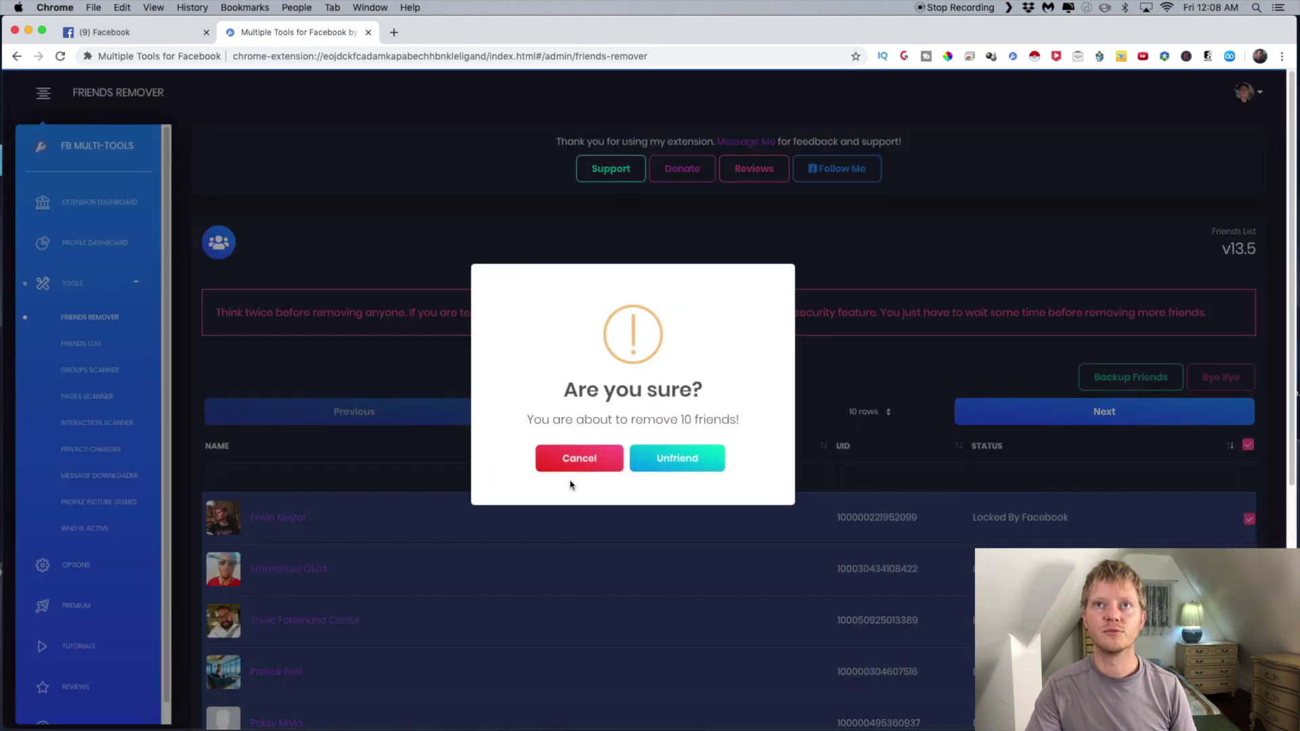
{"action": "left_click", "coordinate": [715, 464]}
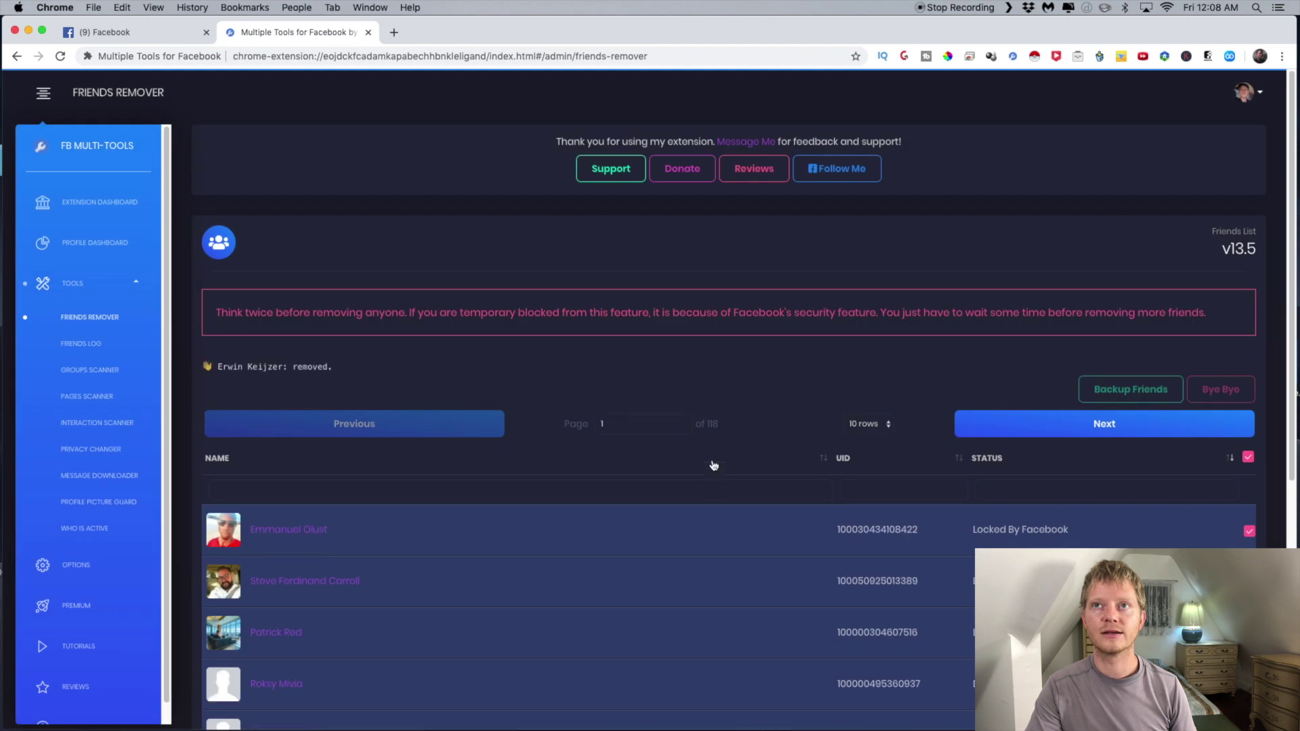
{"action": "scroll", "coordinate": [714, 465], "scroll_direction": "down", "scroll_amount": 10}
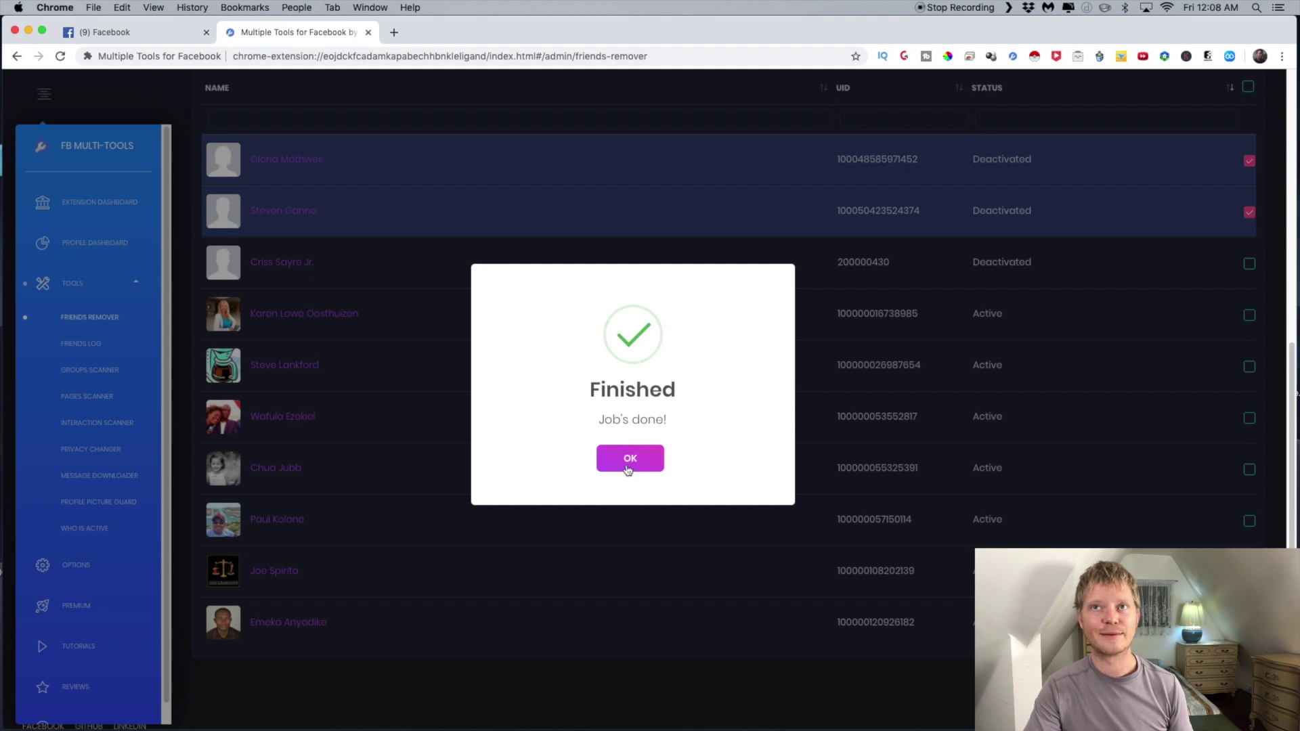
{"action": "left_click", "coordinate": [628, 460]}
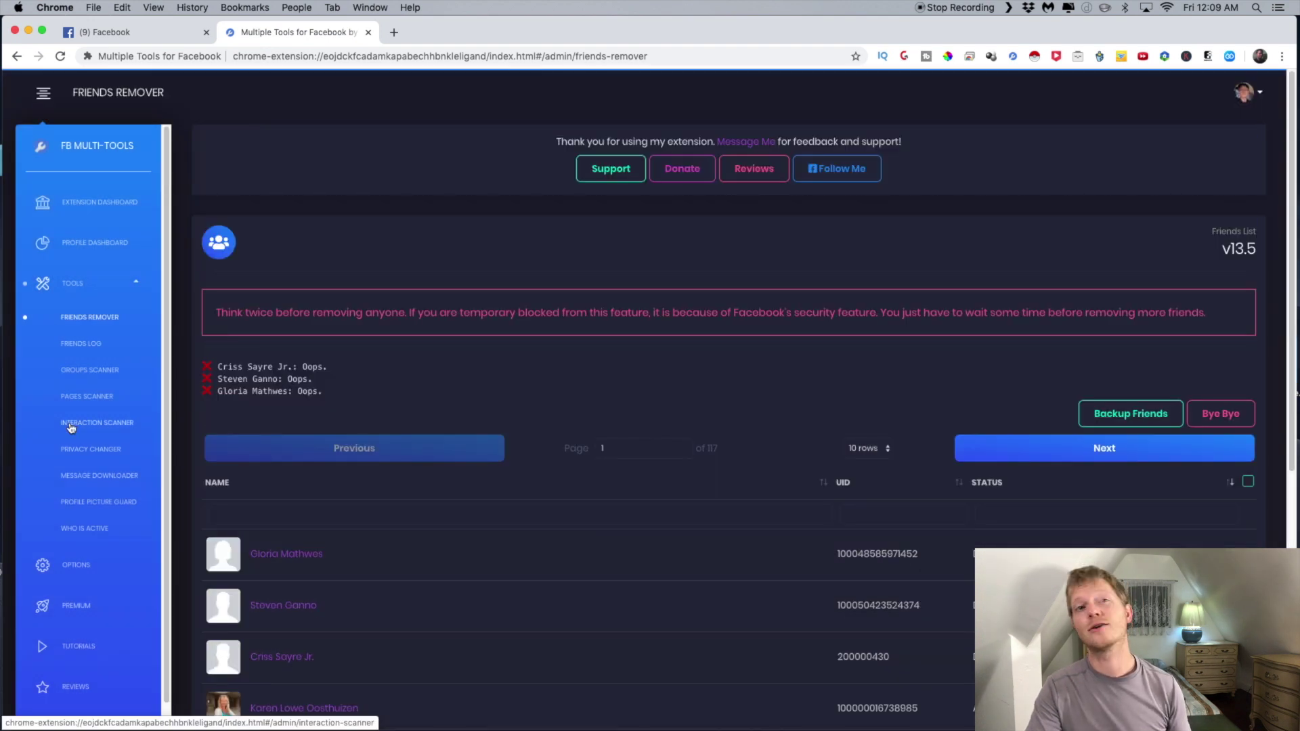
Step: Open the Interaction Scanner and set the Mutual Friends and Message filters to 0
{"action": "left_click", "coordinate": [71, 425]}
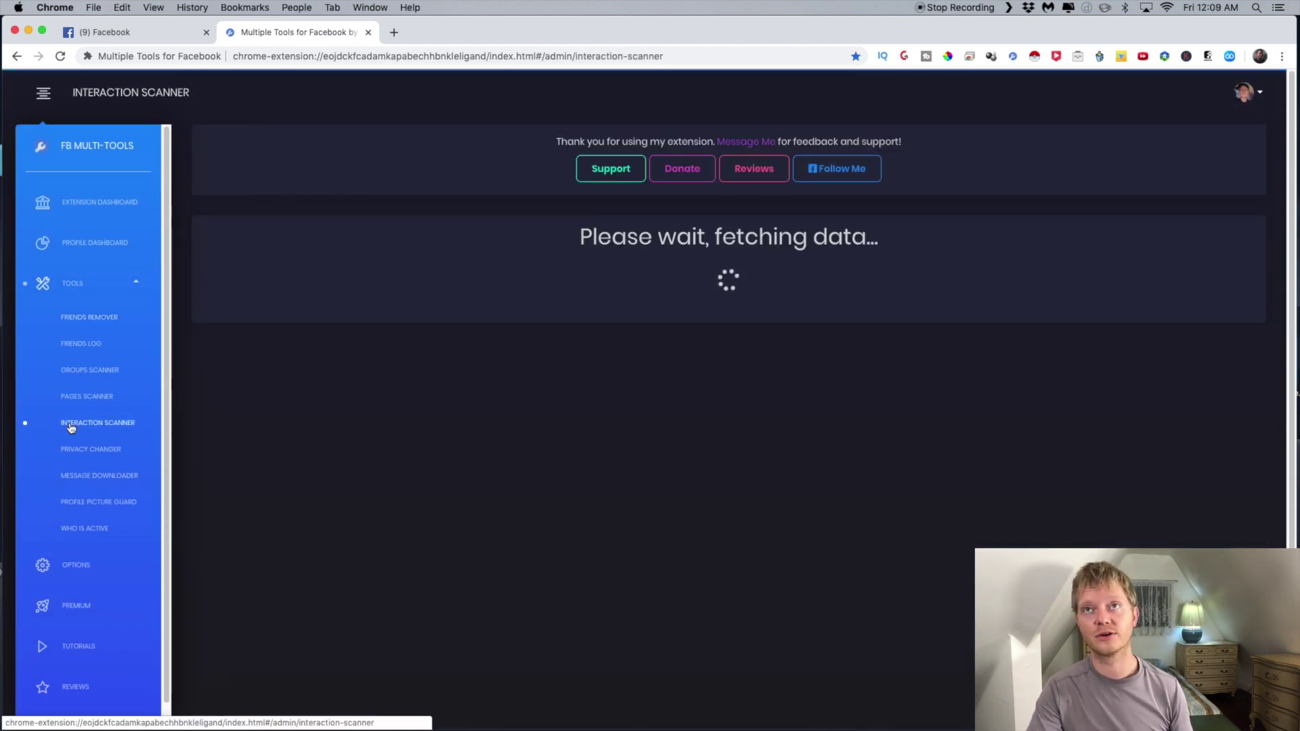
{"action": "scroll", "coordinate": [877, 565], "scroll_direction": "down", "scroll_amount": 3}
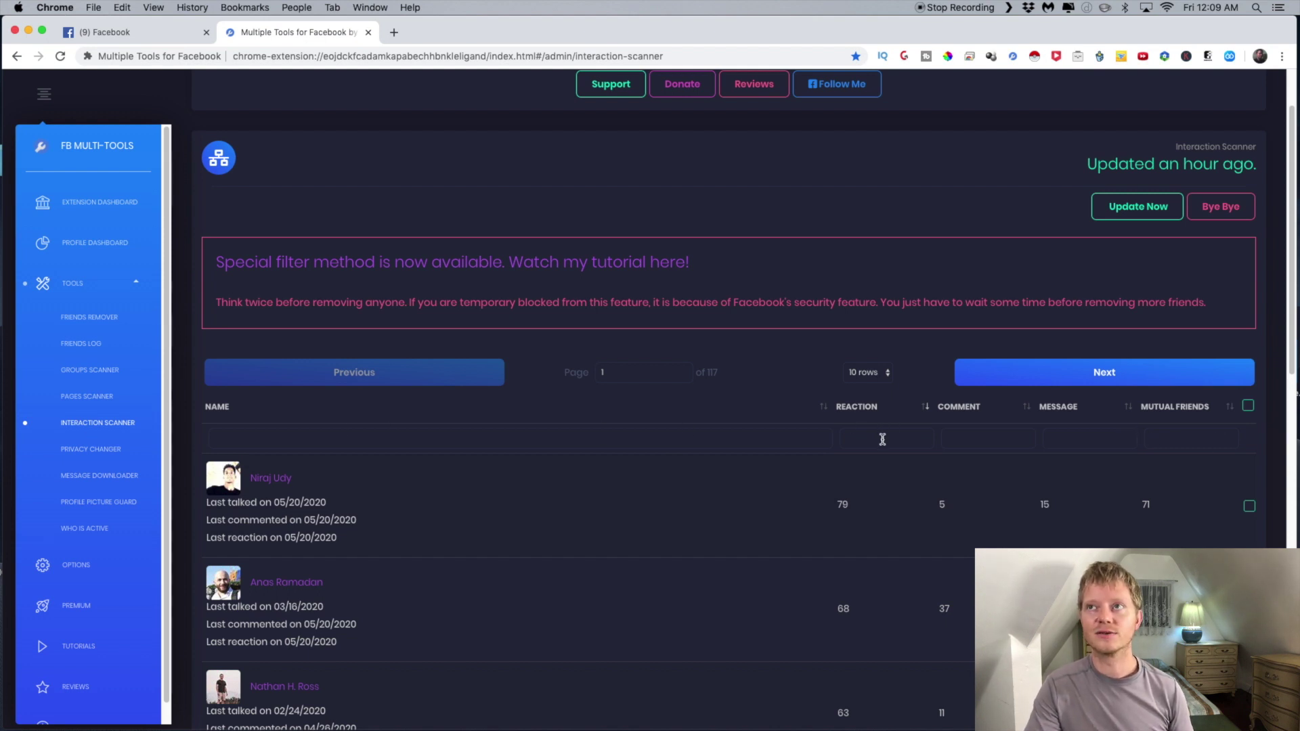
{"action": "left_click", "coordinate": [1186, 439]}
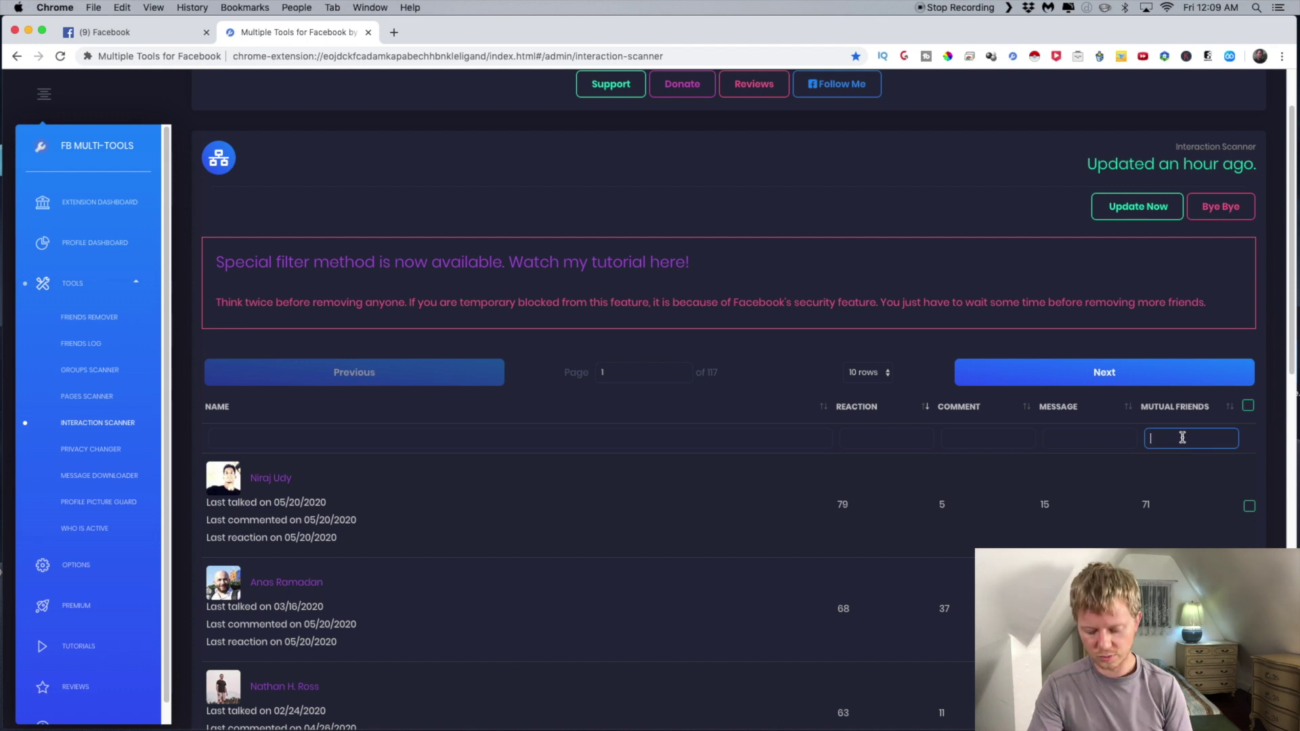
{"action": "type", "text": "0"}
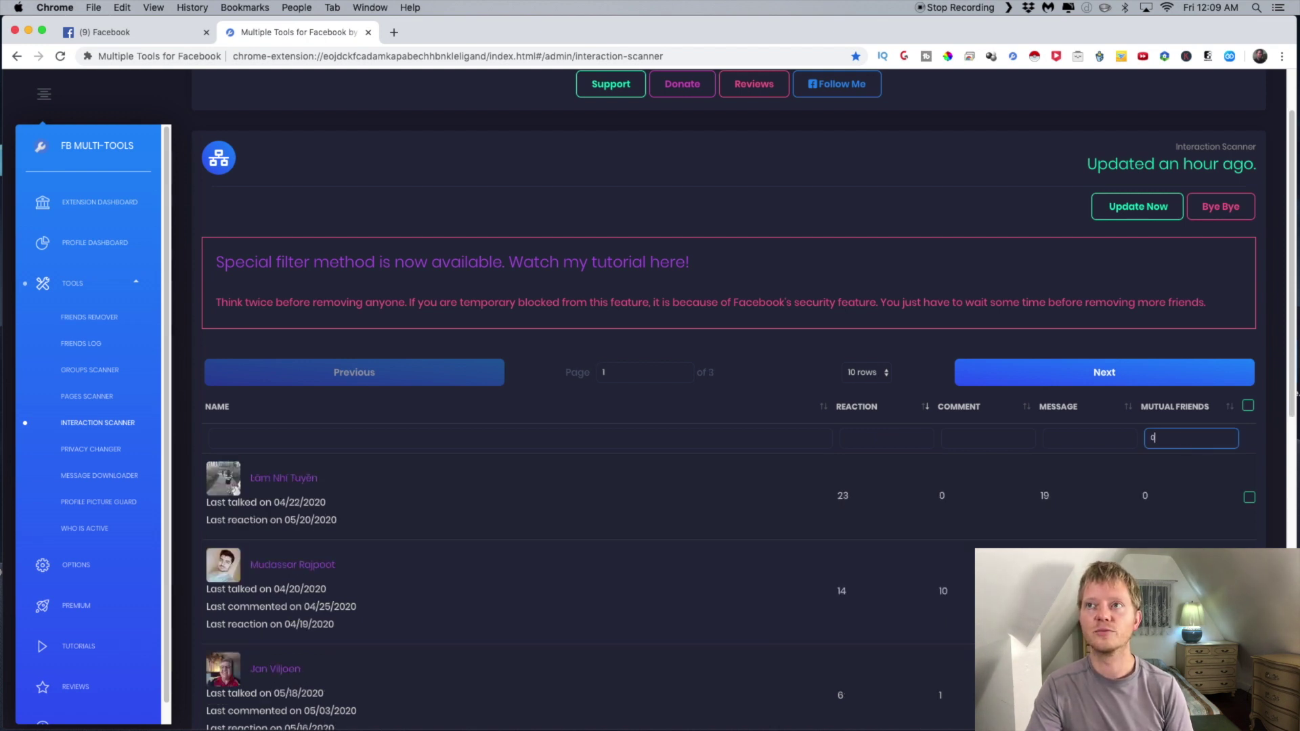
{"action": "left_click", "coordinate": [1099, 439]}
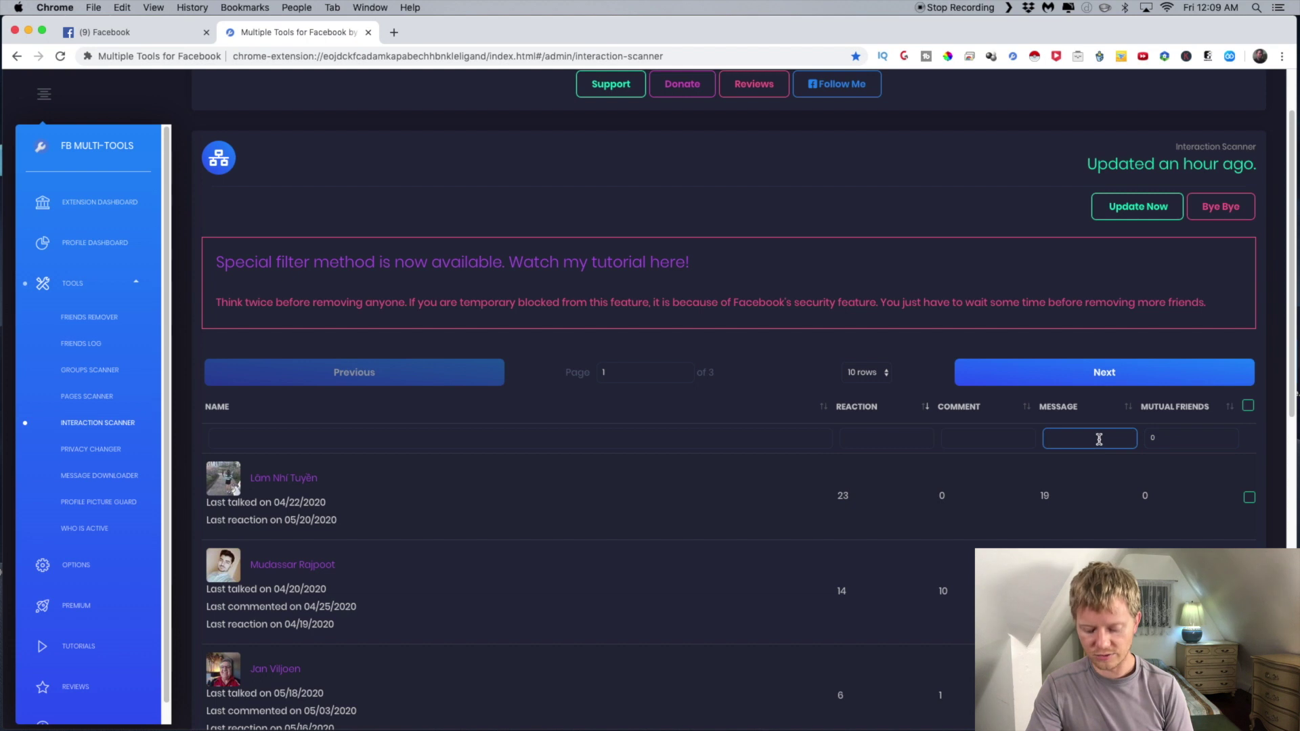
{"action": "type", "text": "0"}
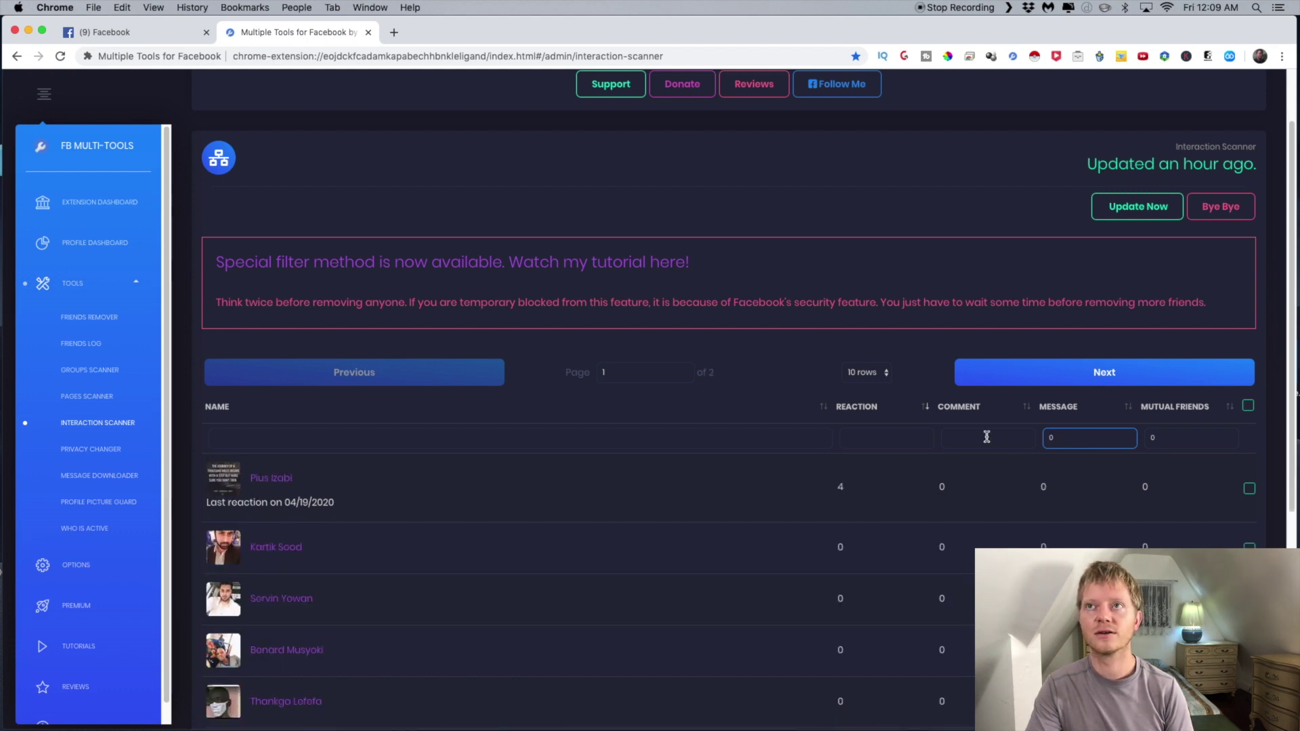
Step: Set the Comment and Reaction filters to 0 and review the 2 pages of results
{"action": "left_click", "coordinate": [987, 437]}
{"action": "type", "text": "0"}
{"action": "left_click", "coordinate": [886, 437]}
{"action": "type", "text": "0"}
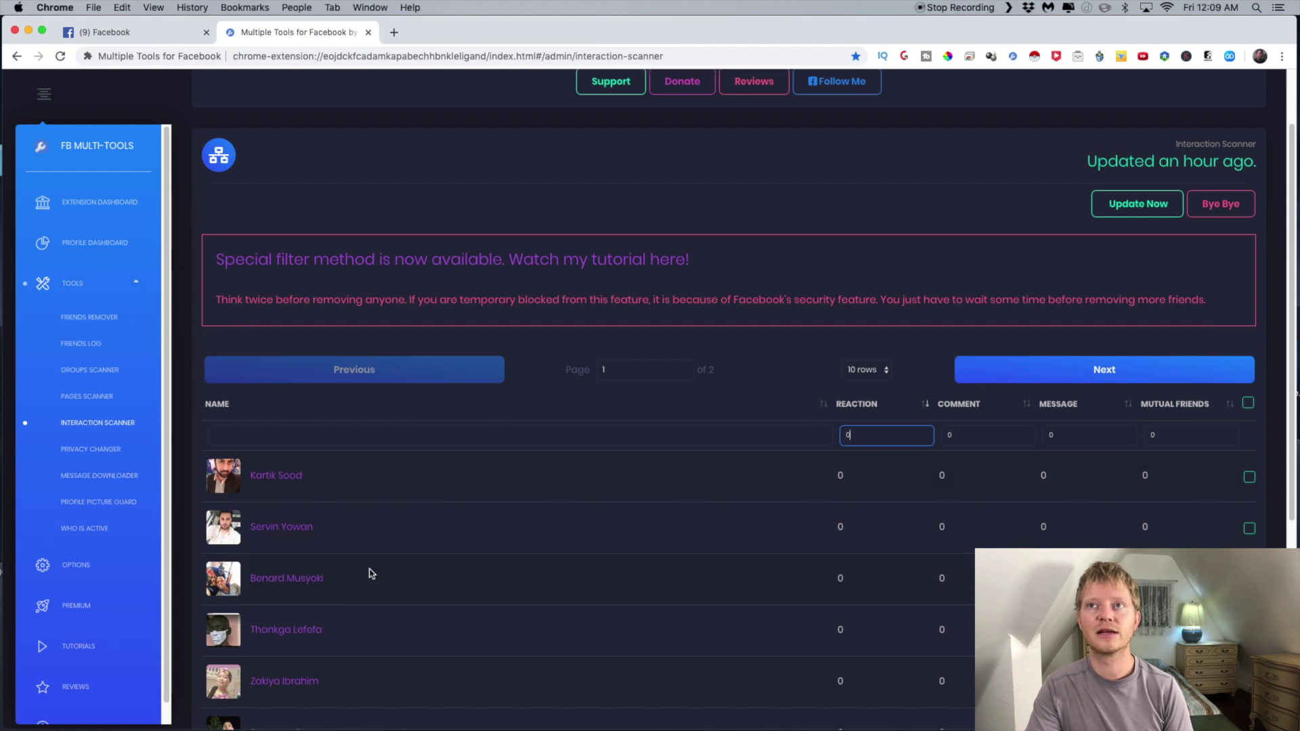
{"action": "scroll", "coordinate": [452, 612], "scroll_direction": "down", "scroll_amount": 5}
{"action": "scroll", "coordinate": [458, 612], "scroll_direction": "up", "scroll_amount": 2}
{"action": "scroll", "coordinate": [458, 613], "scroll_direction": "up", "scroll_amount": 4}
{"action": "scroll", "coordinate": [457, 613], "scroll_direction": "down", "scroll_amount": 6}
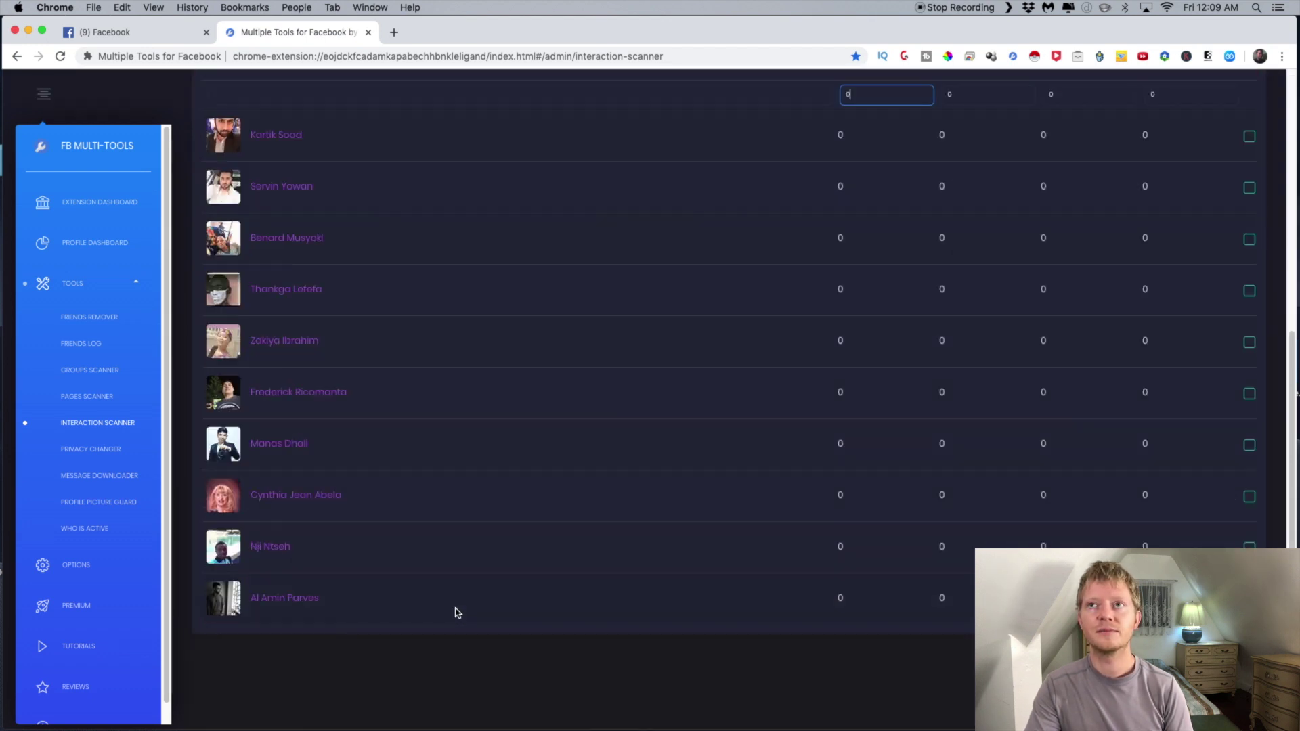
{"action": "scroll", "coordinate": [458, 612], "scroll_direction": "up", "scroll_amount": 2}
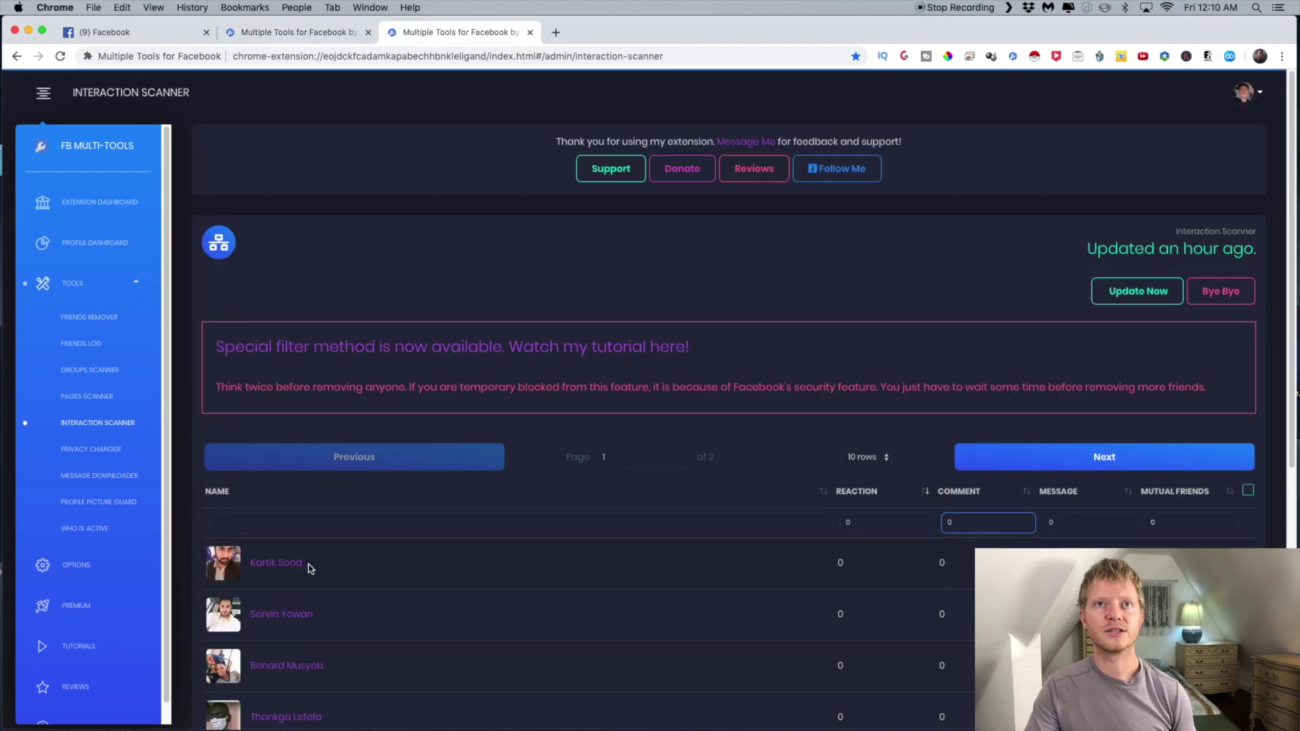
Step: Look up the first zero-interaction friend's name in the Friends Log, then return to the scanner
{"action": "left_click_drag", "start_coordinate": [308, 568], "coordinate": [252, 577]}
{"action": "key", "text": "super+c"}
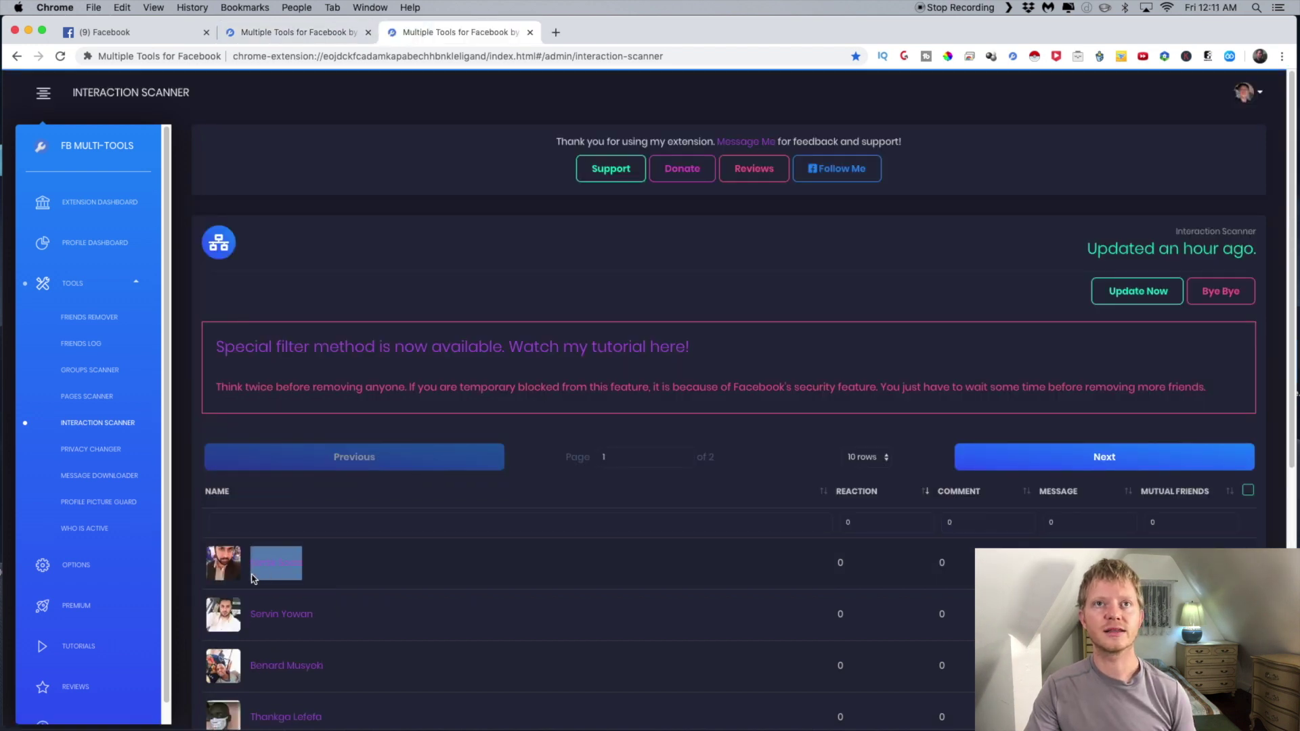
{"action": "left_click", "coordinate": [89, 344]}
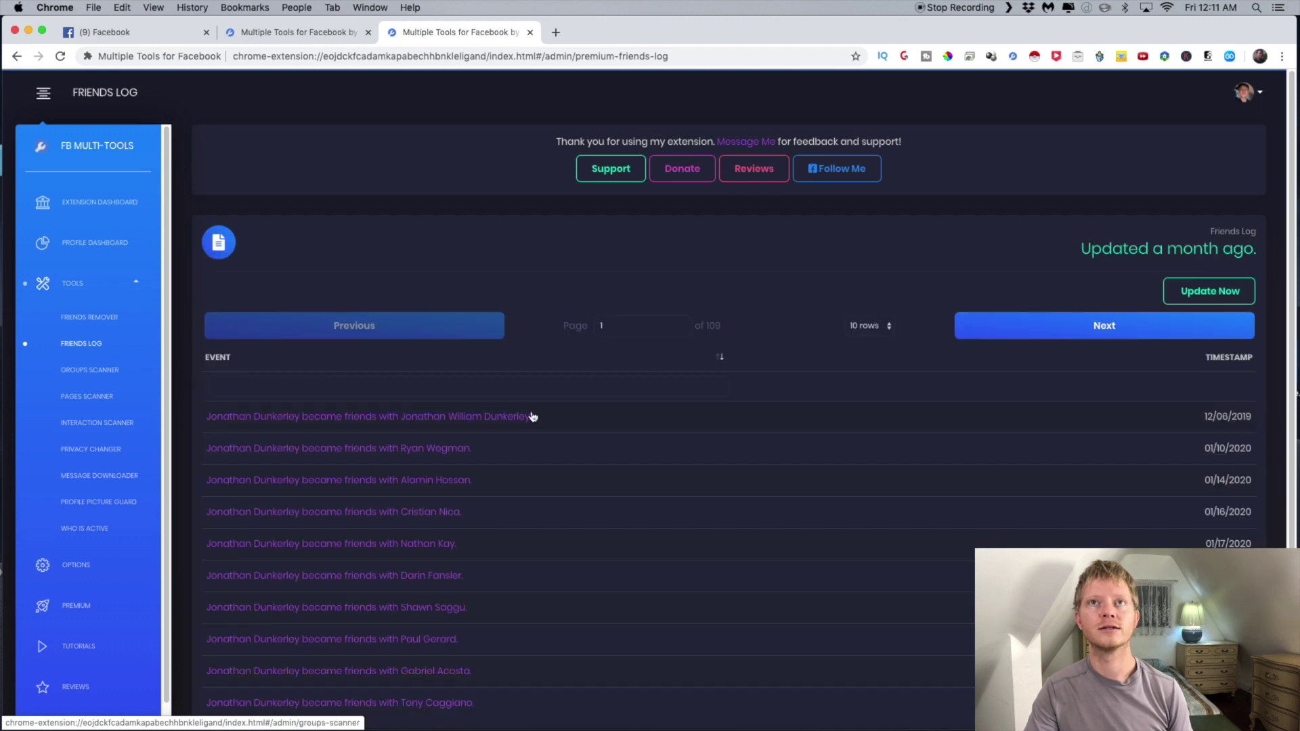
{"action": "key", "text": "super+v"}
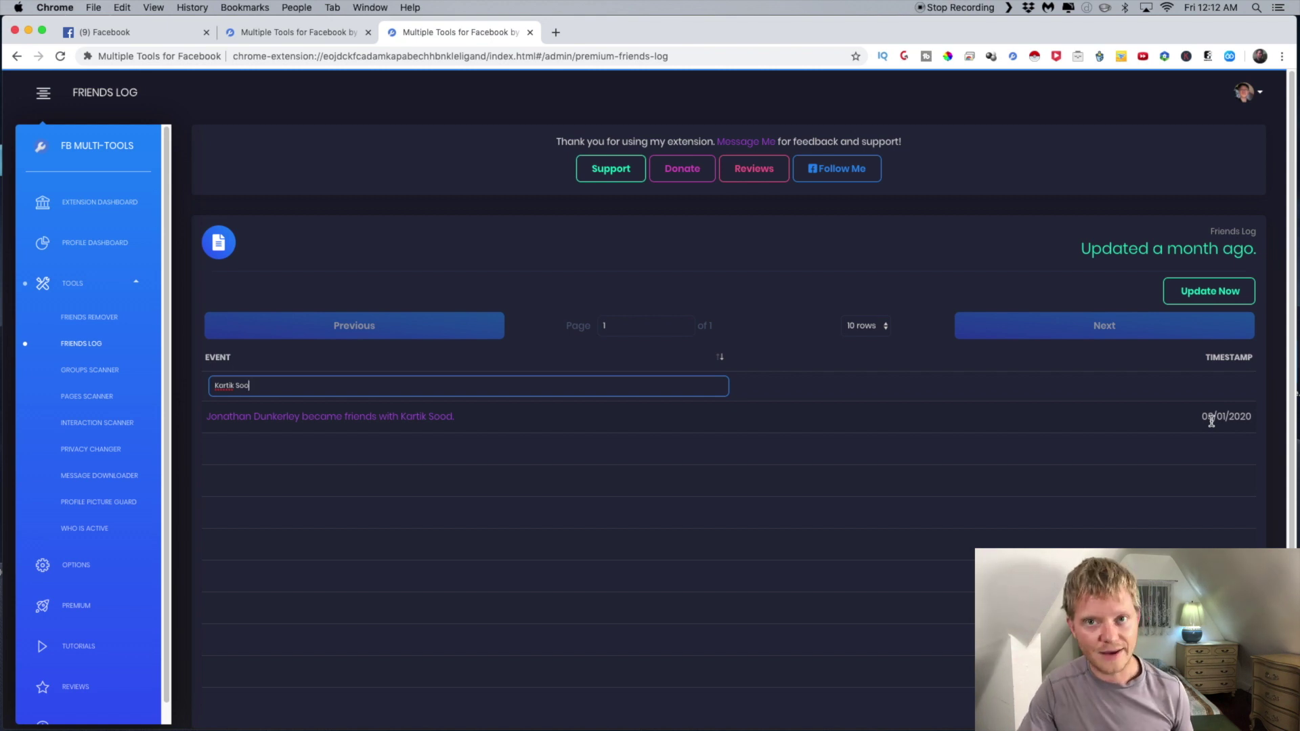
{"action": "left_click", "coordinate": [298, 32]}
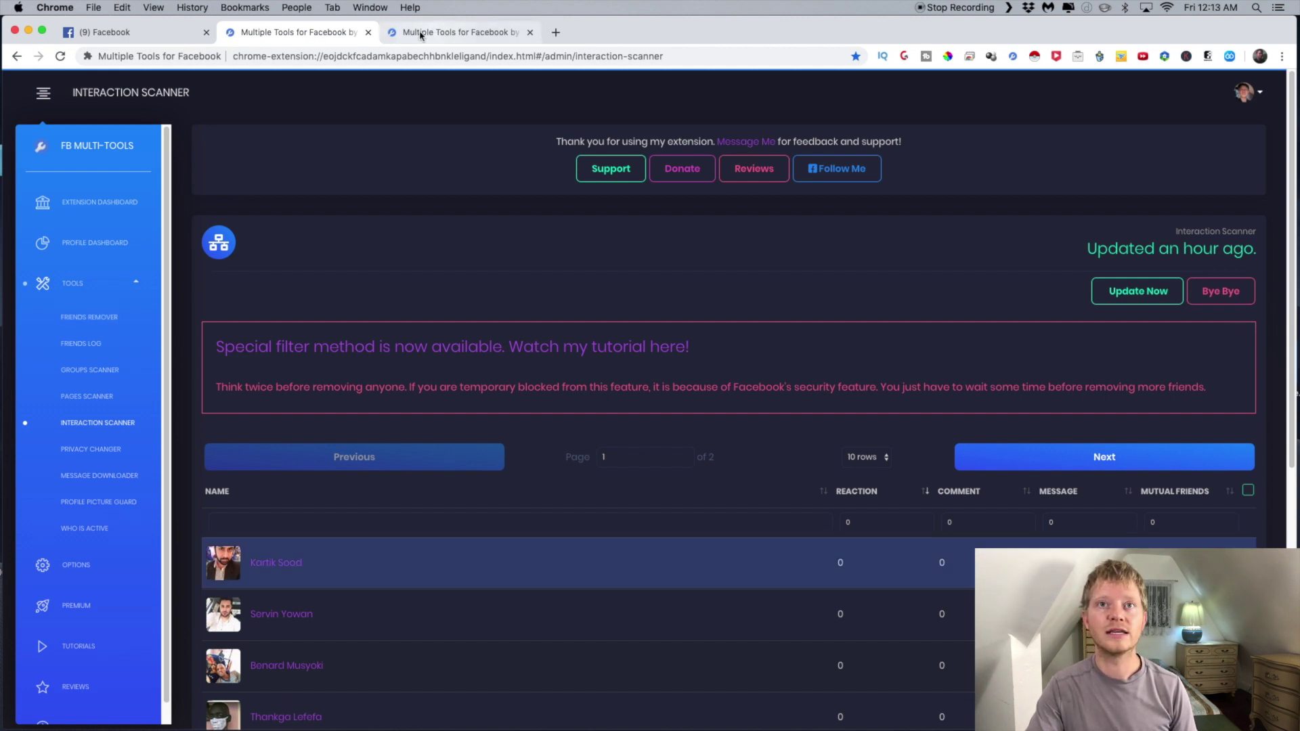
Step: Reapply the 0 Reaction filter in the Interaction Scanner and scroll through the zero-interaction friends
{"action": "key", "text": "ctrl+Tab"}
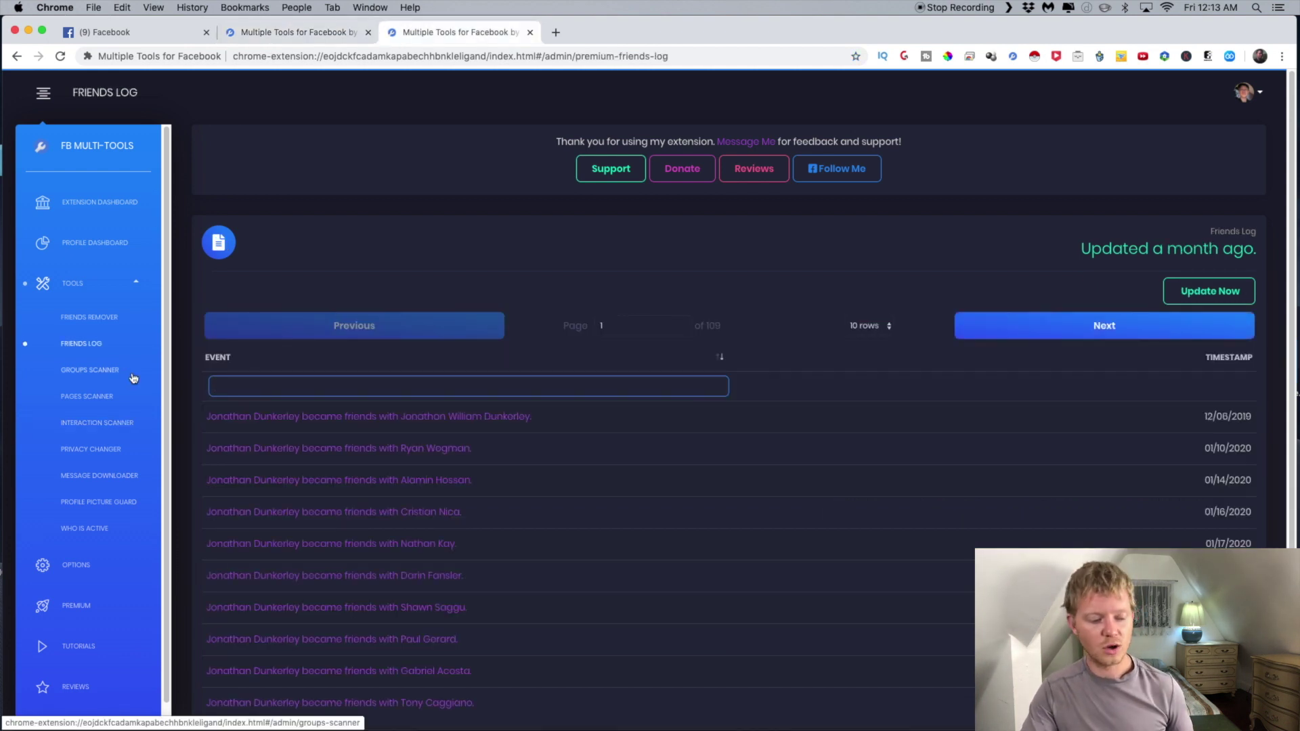
{"action": "key", "text": "ctrl+shift+Tab"}
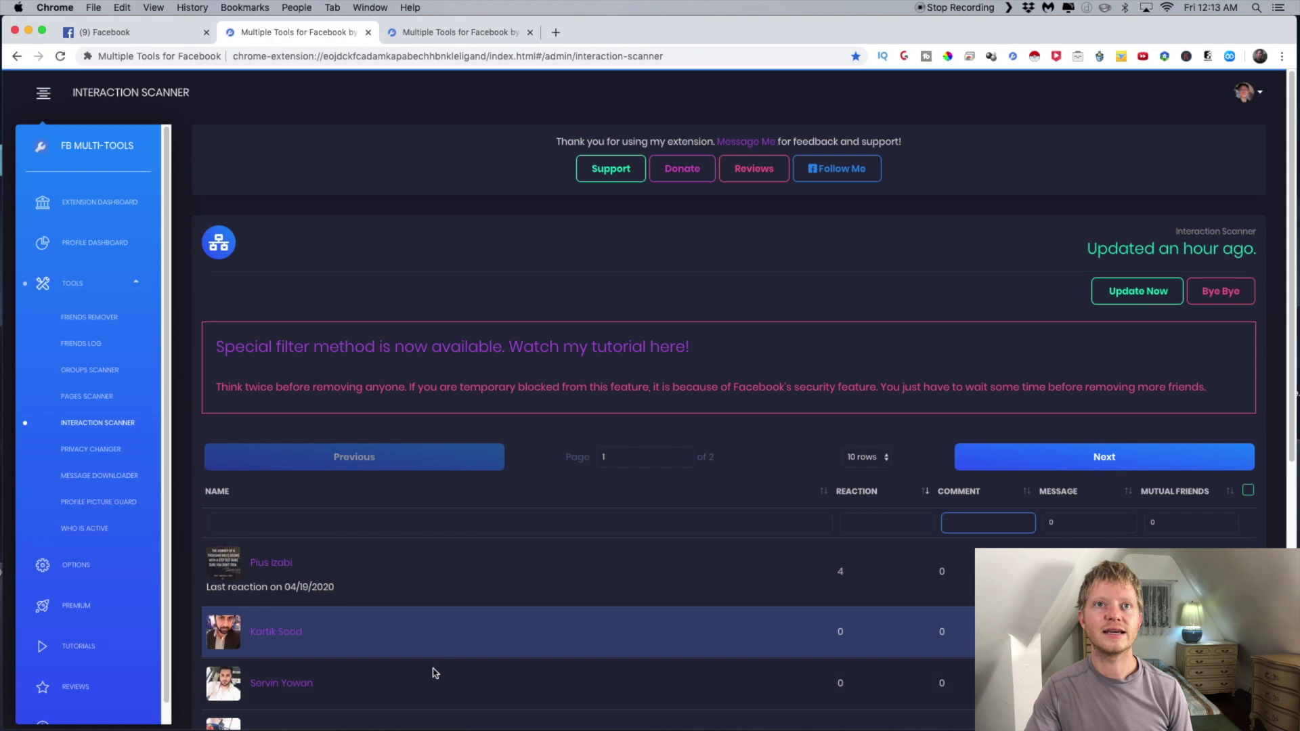
{"action": "scroll", "coordinate": [440, 670], "scroll_direction": "down", "scroll_amount": 3}
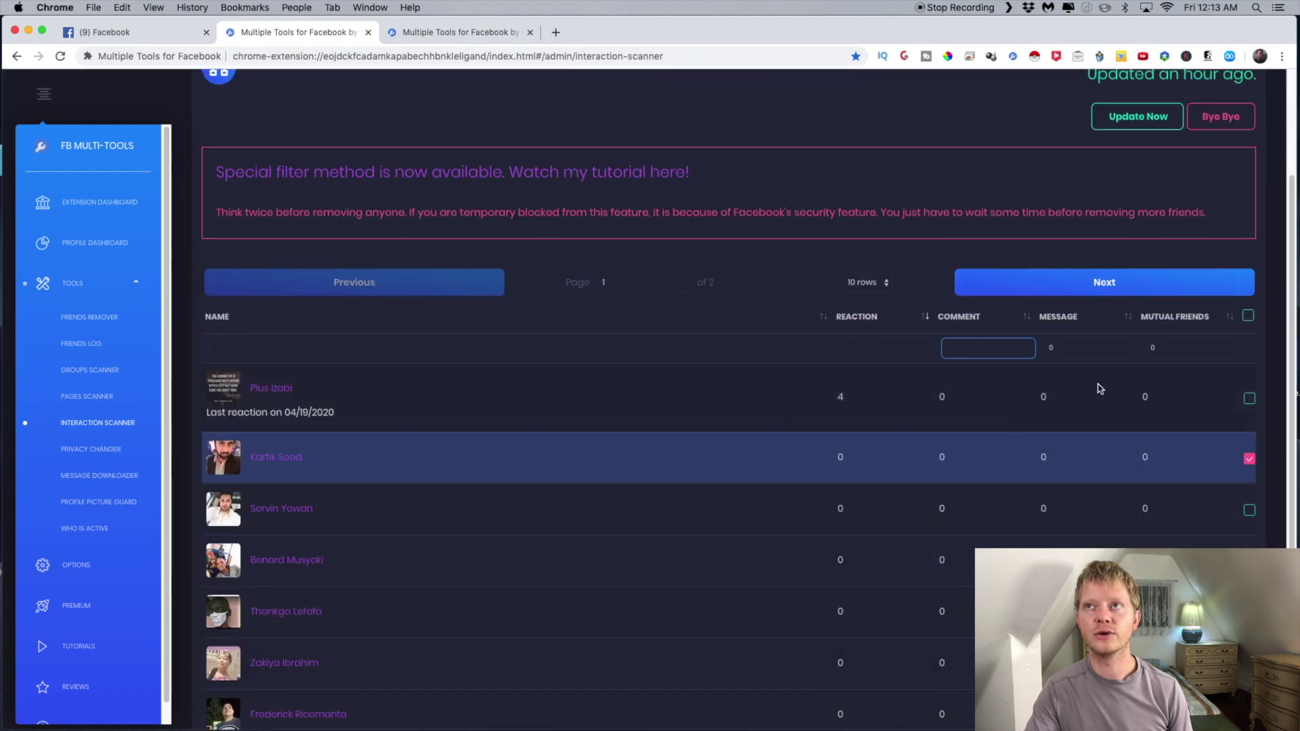
{"action": "left_click", "coordinate": [862, 346]}
{"action": "type", "text": "0"}
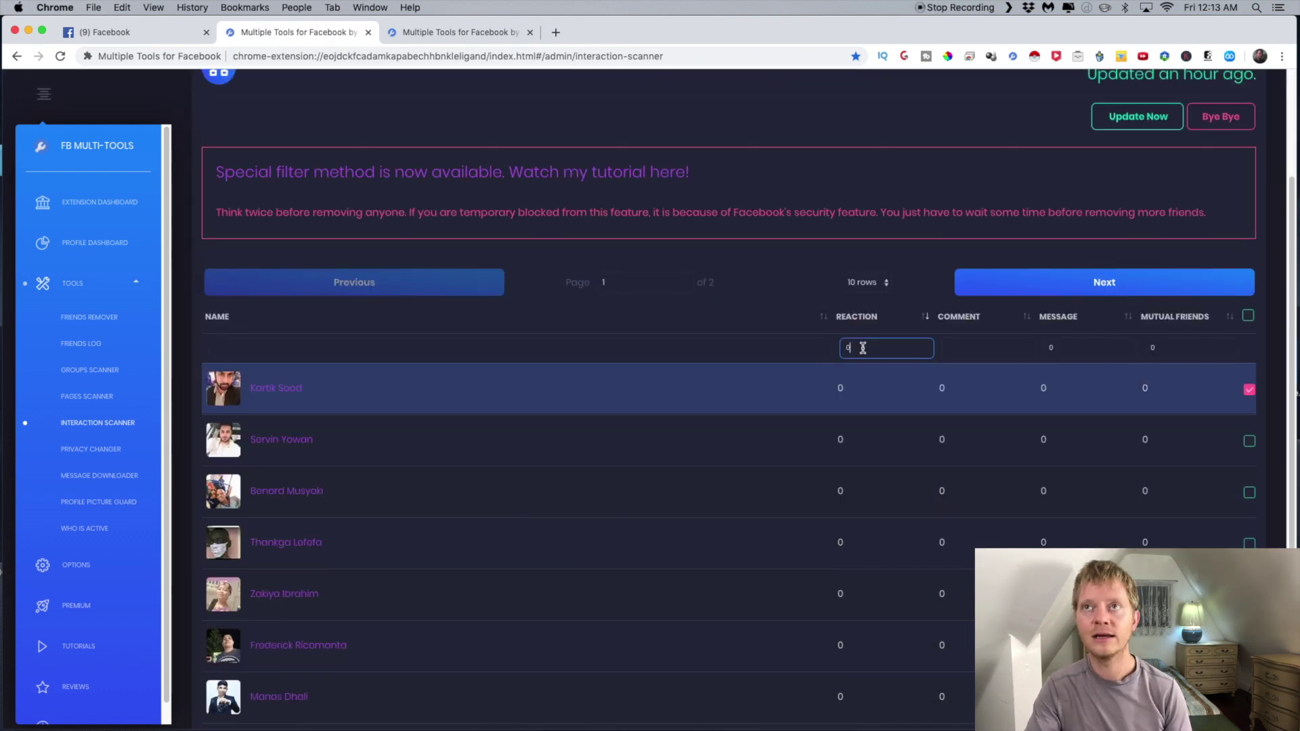
{"action": "key", "text": "Tab"}
{"action": "key", "text": "Tab"}
{"action": "key", "text": "Tab"}
{"action": "scroll", "coordinate": [859, 531], "scroll_direction": "up", "scroll_amount": 3}
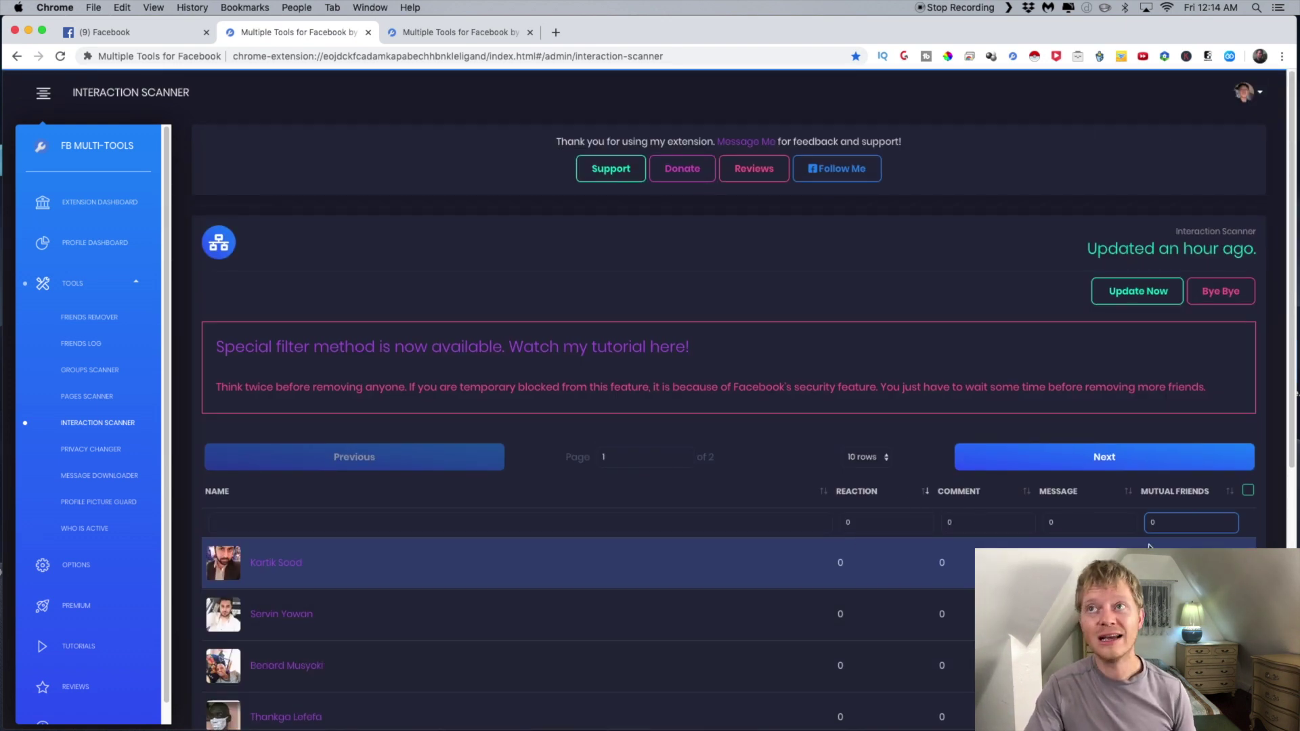
{"action": "scroll", "coordinate": [1186, 546], "scroll_direction": "down", "scroll_amount": 1}
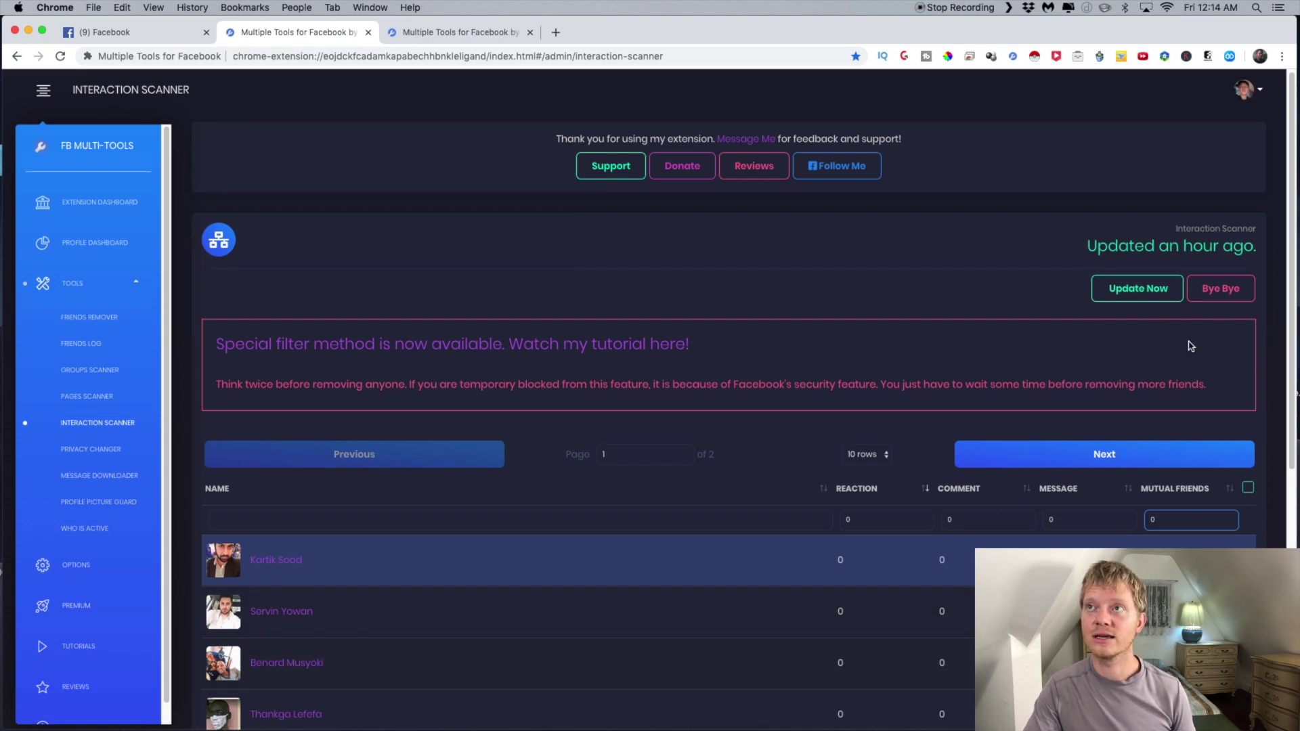
{"action": "mouse_move", "coordinate": [957, 728]}
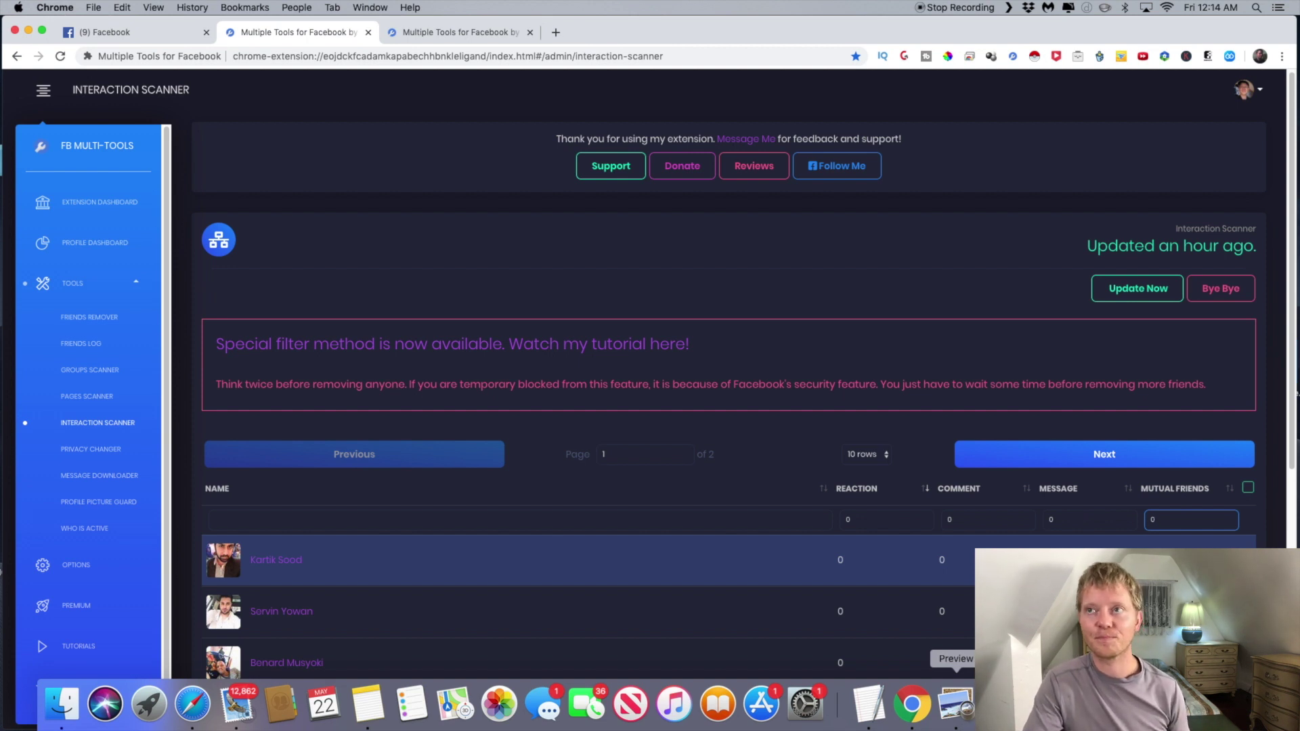
{"action": "scroll", "coordinate": [827, 563], "scroll_direction": "down", "scroll_amount": 2}
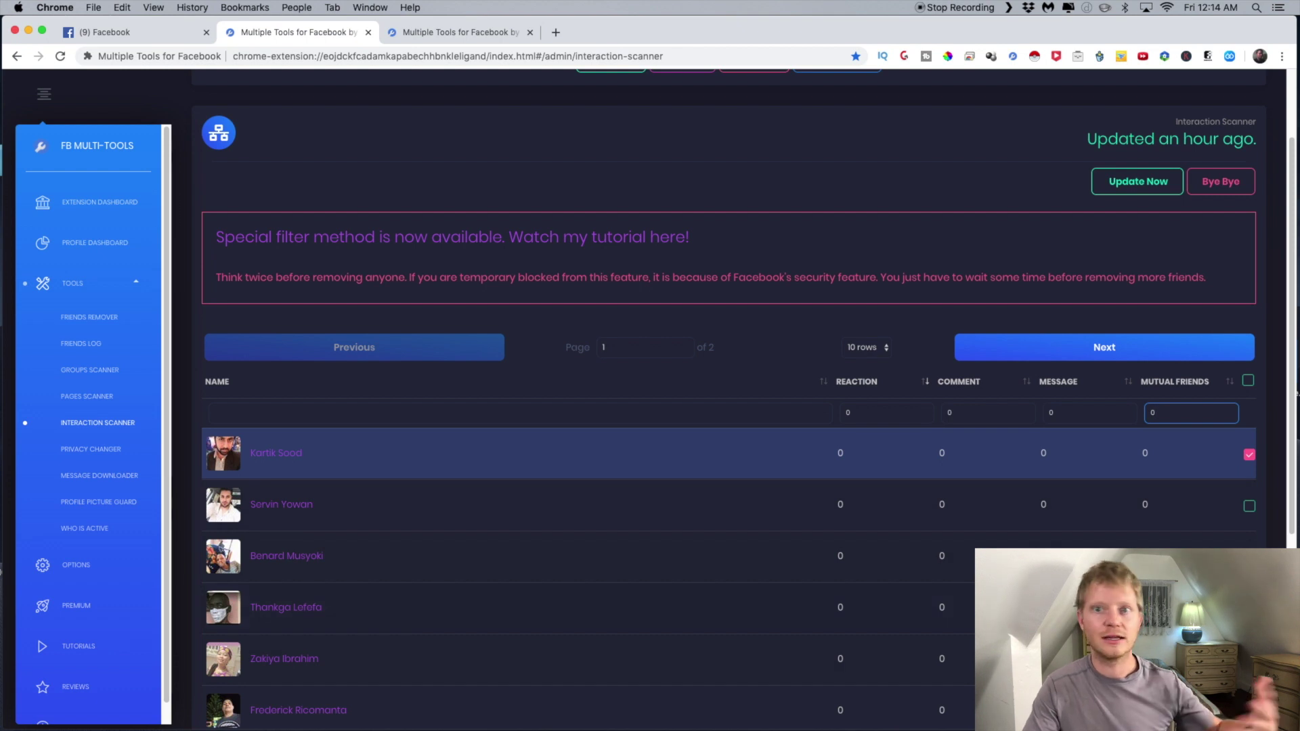
{"action": "scroll", "coordinate": [1248, 465], "scroll_direction": "down", "scroll_amount": 4}
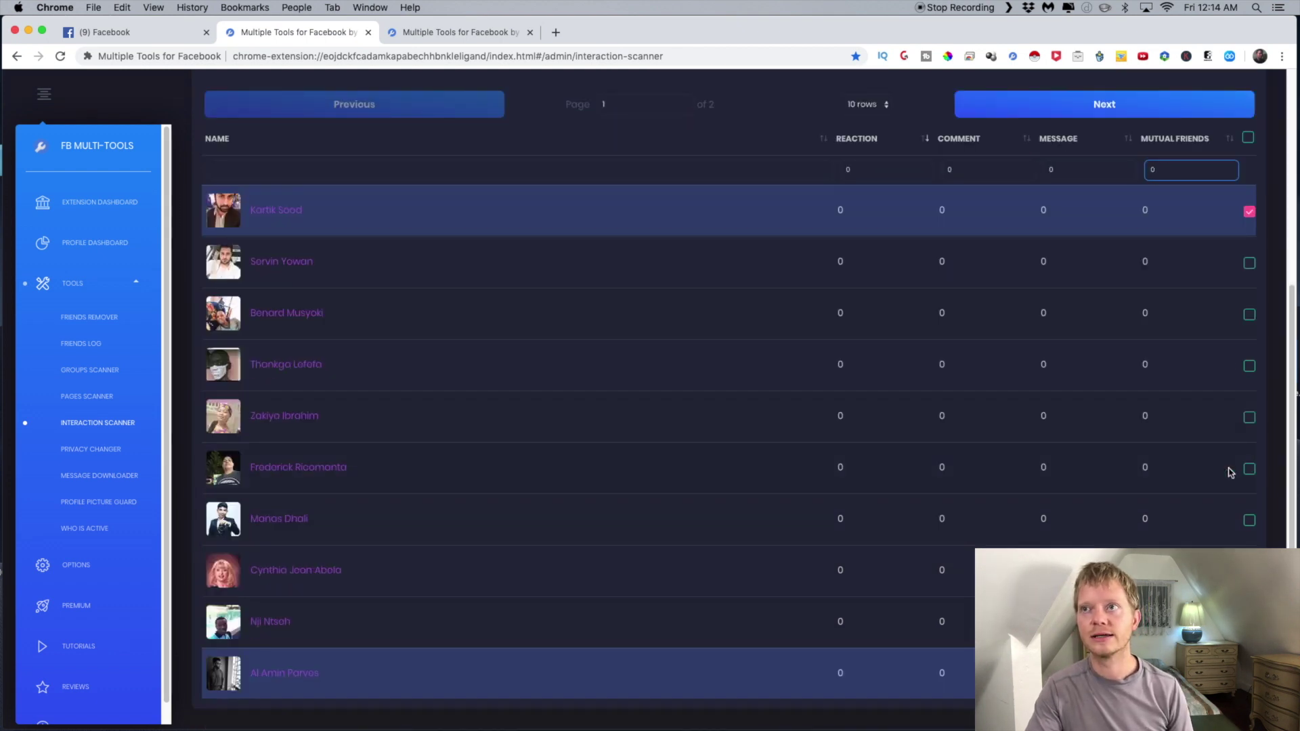